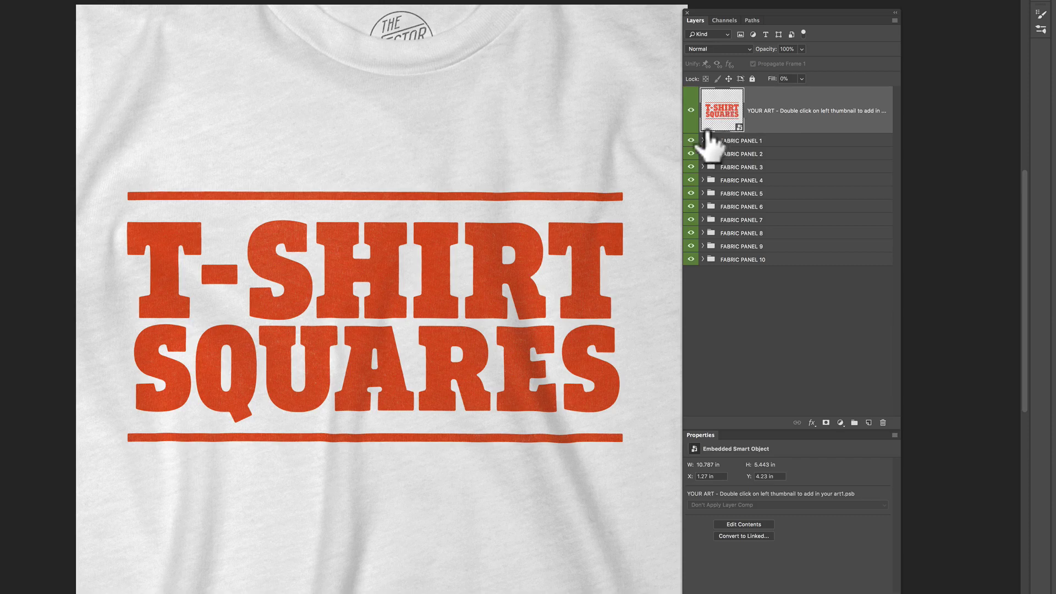
- Turn off FABRIC PANEL 1 through 9 in turn, passing maroon and white fabrics, leaving Panel 10 blue
left_click(692, 141)
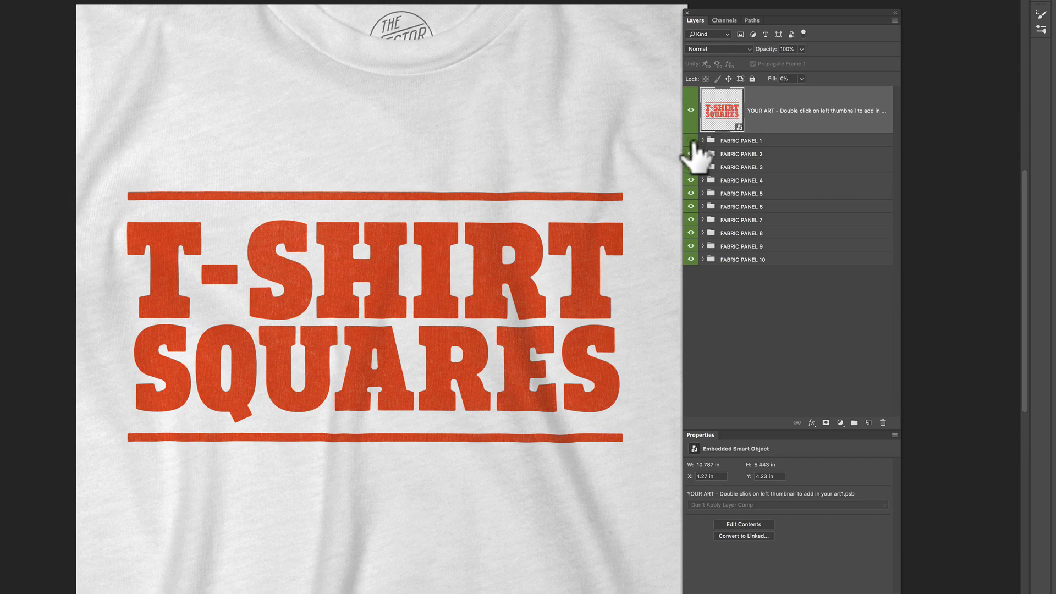
left_click(691, 154)
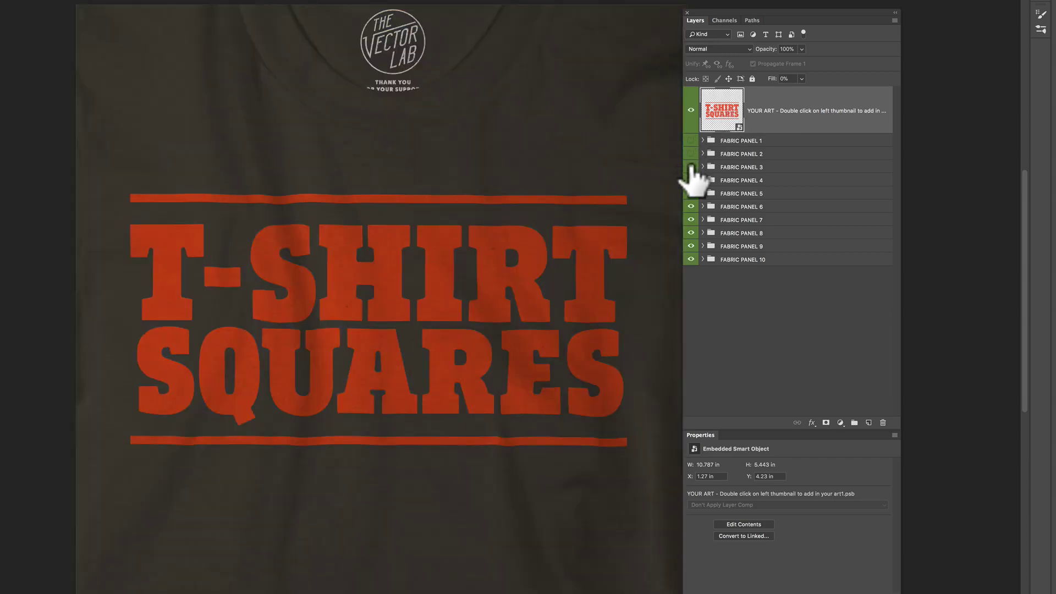
left_click(691, 167)
left_click(692, 180)
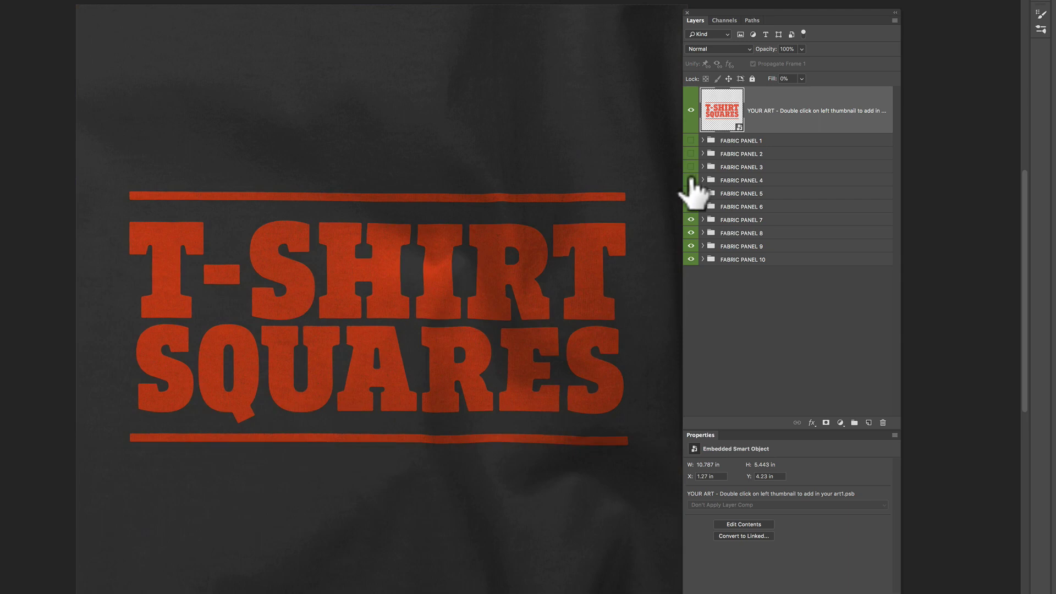
left_click(691, 193)
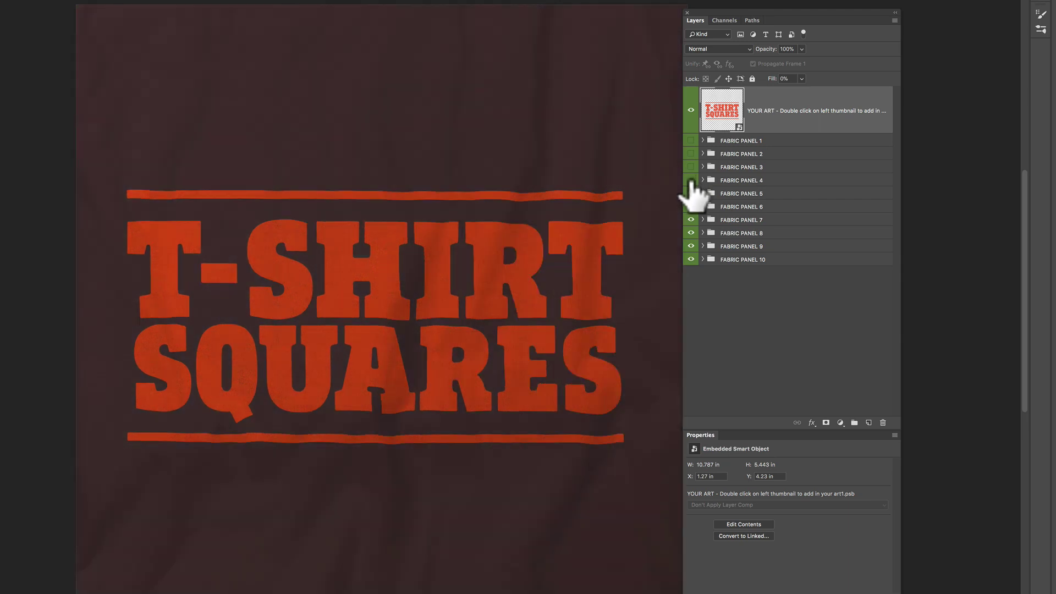
left_click(691, 193)
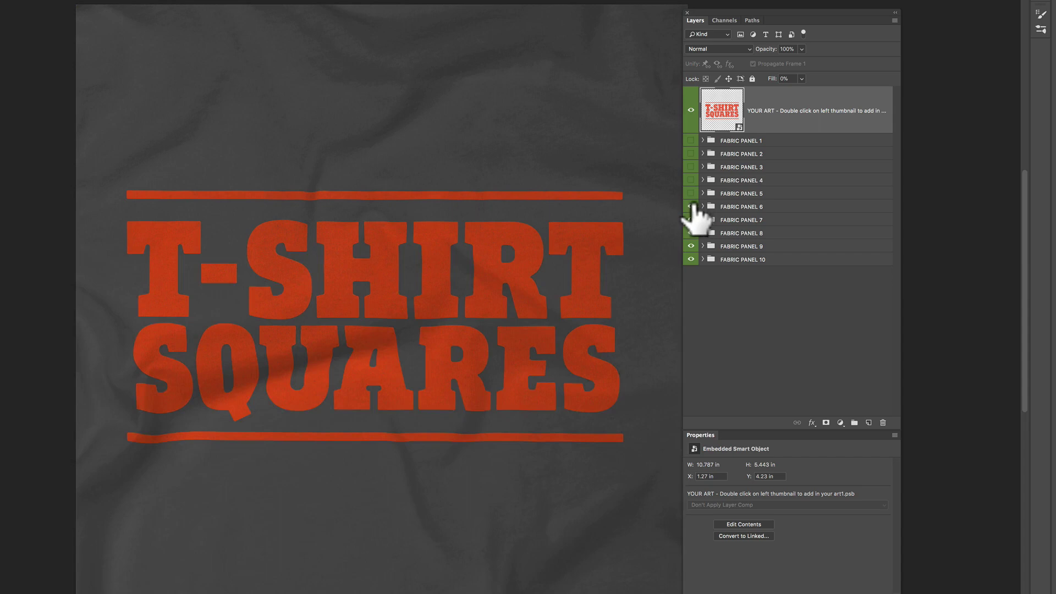
left_click(692, 207)
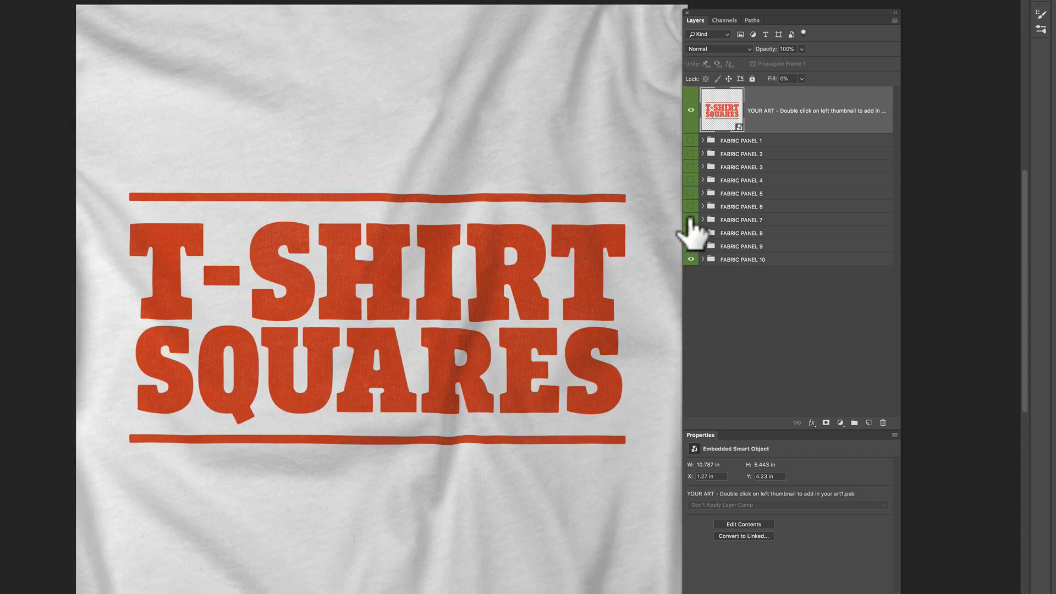
left_click(692, 220)
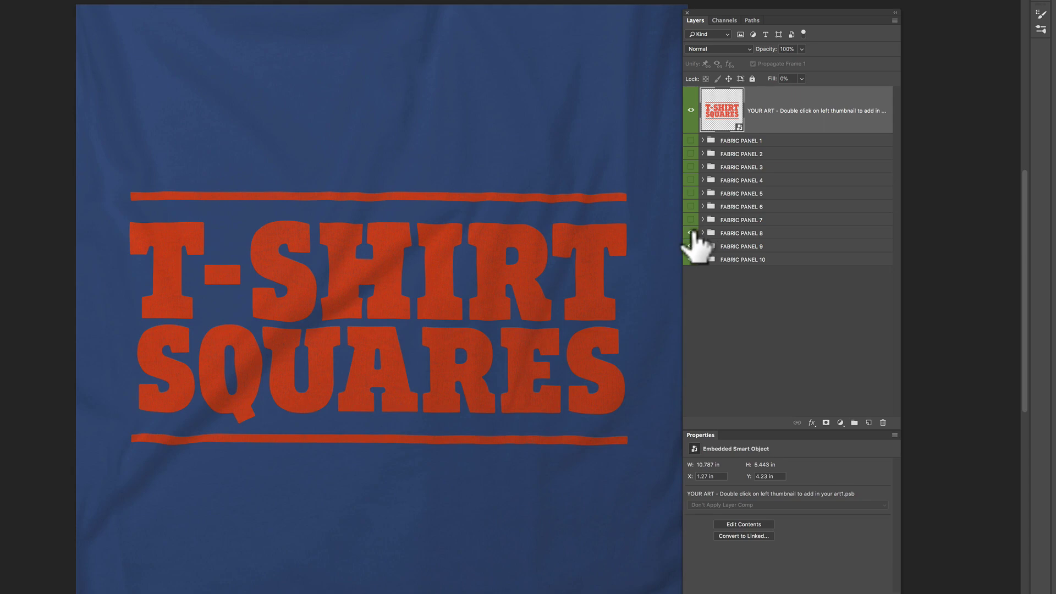
left_click(691, 233)
left_click(691, 247)
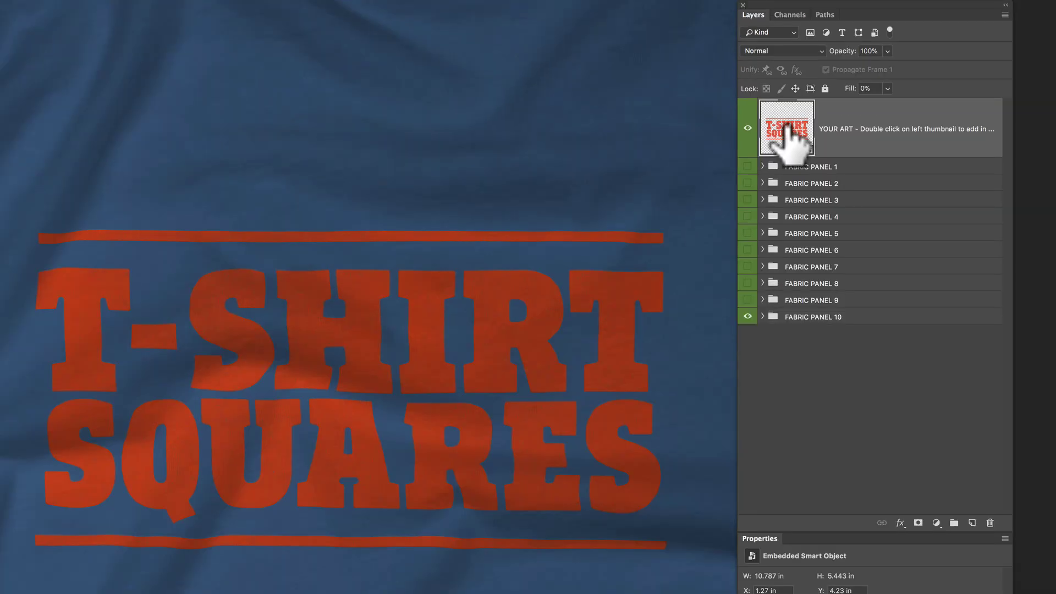
- Open the YOUR ART smart object, widen the Layers panel and zoom in on the lettering
double_click(786, 127)
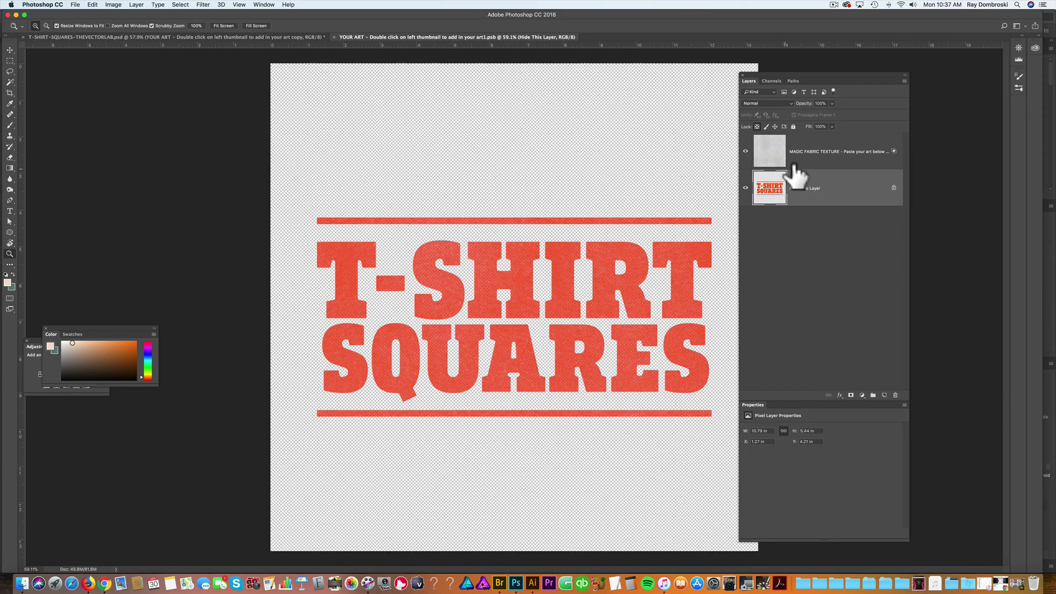
left_click_drag(909, 400, 1003, 383)
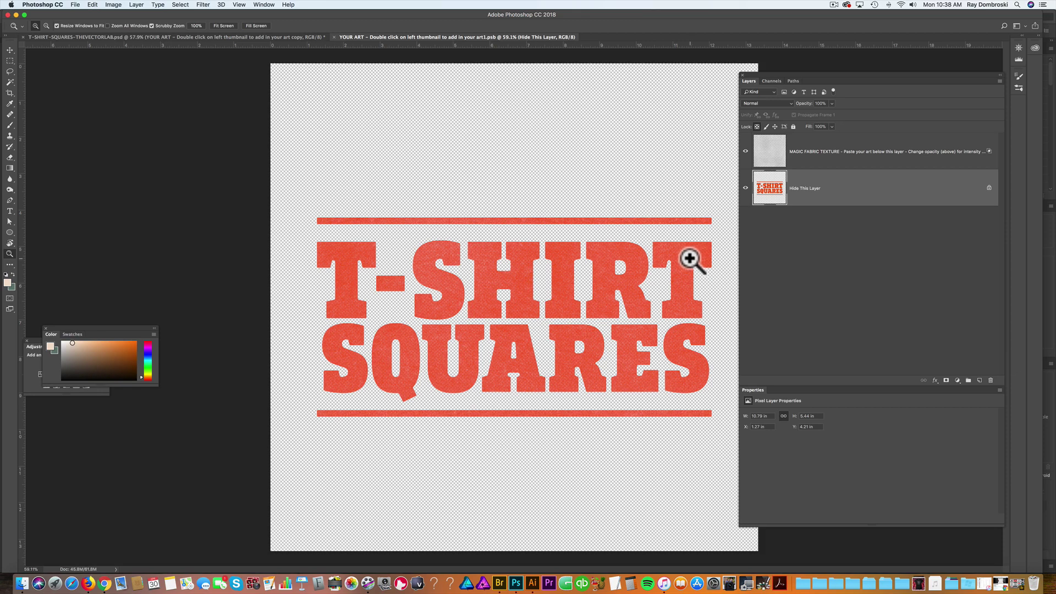
left_click_drag(625, 273, 616, 282)
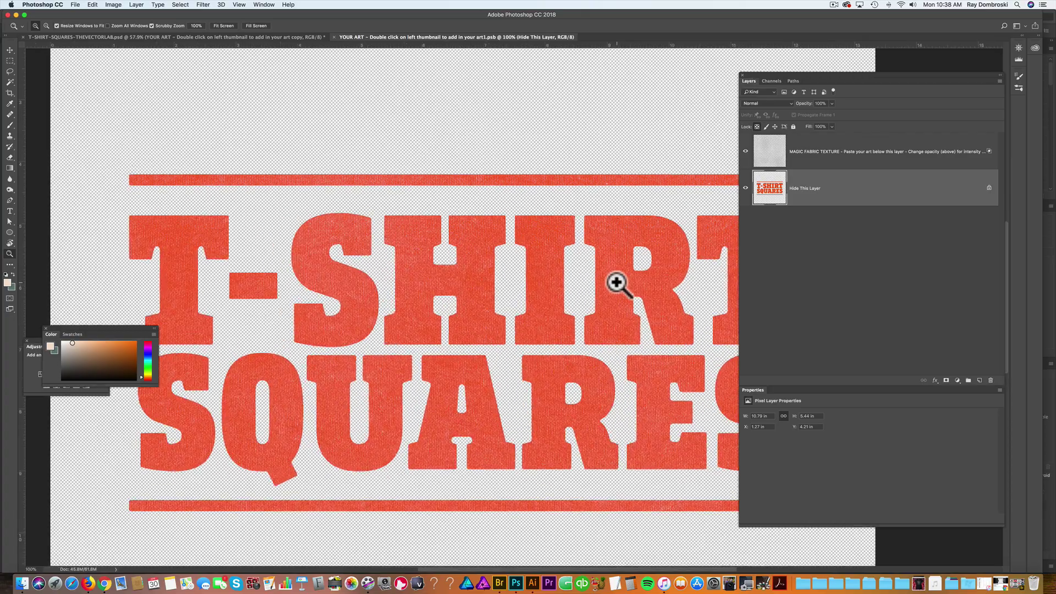
left_click(616, 283)
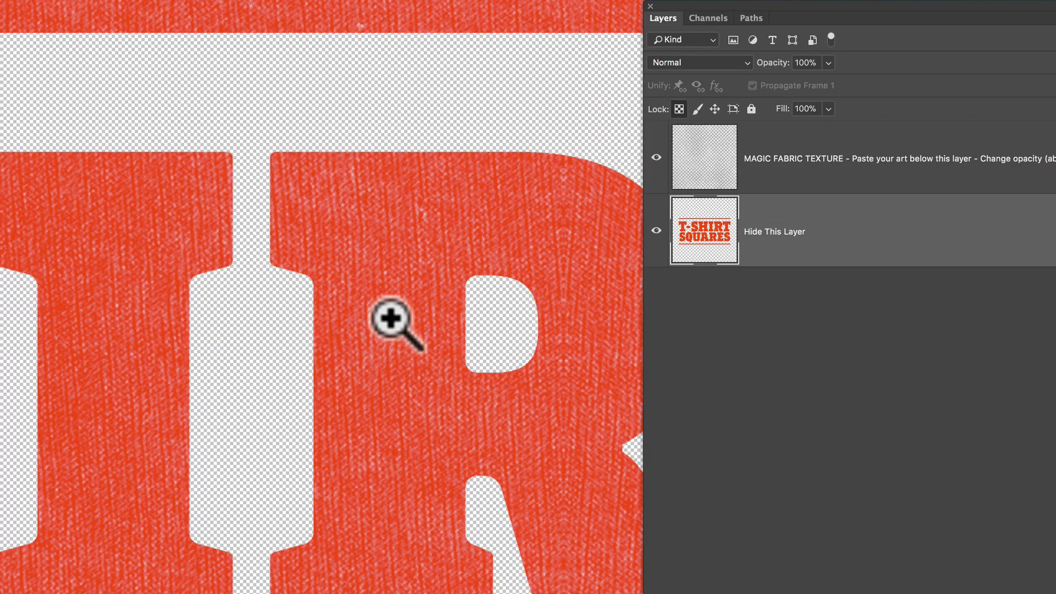
- Toggle MAGIC FABRIC TEXTURE off and on, zoom back out, and hide the T-SHIRT SQUARES lettering layer
left_click(657, 157)
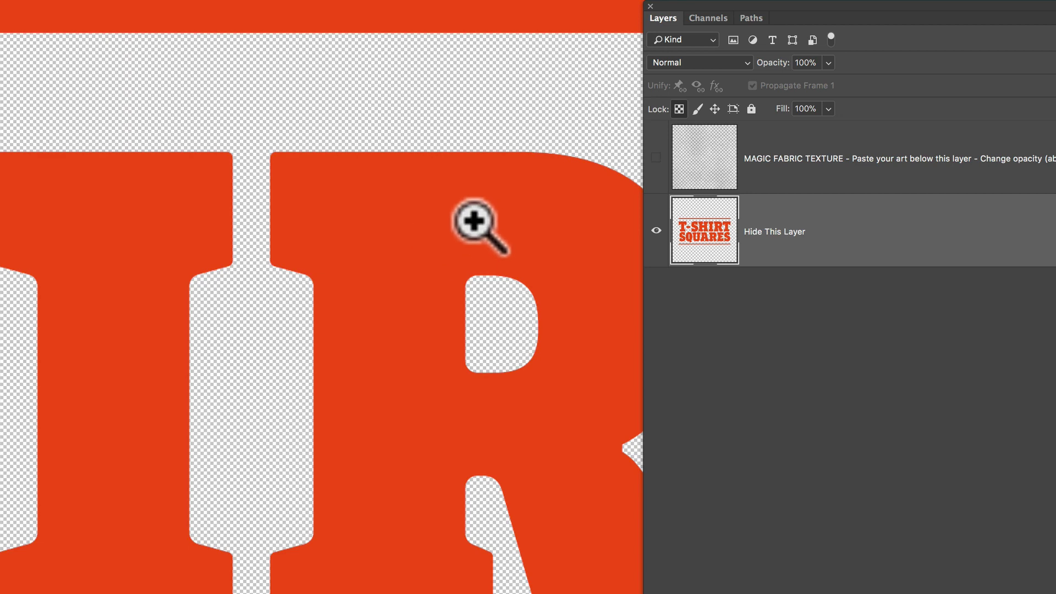
left_click(656, 158)
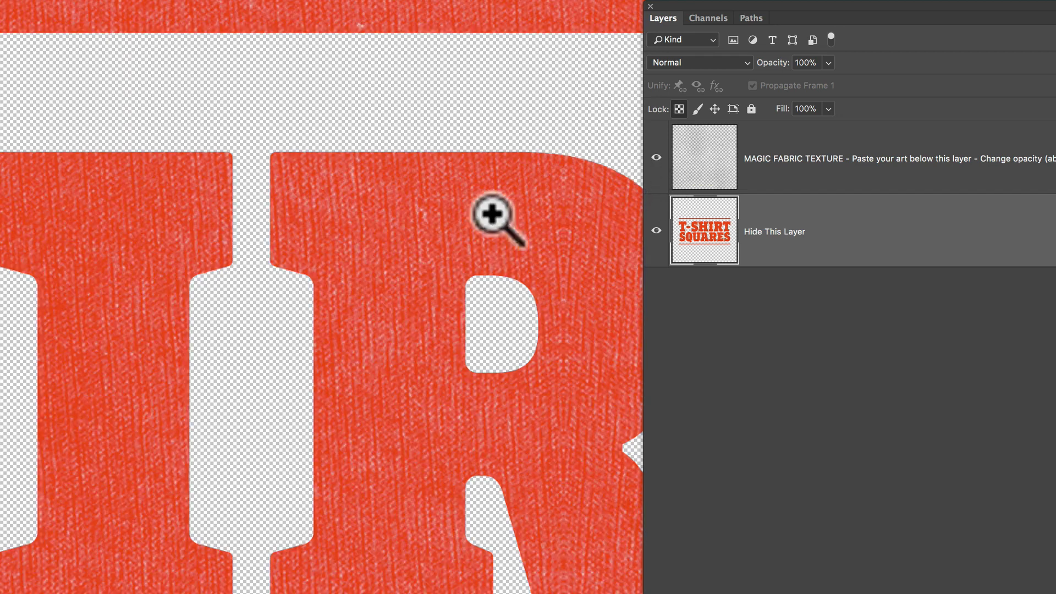
left_click(395, 268, "alt")
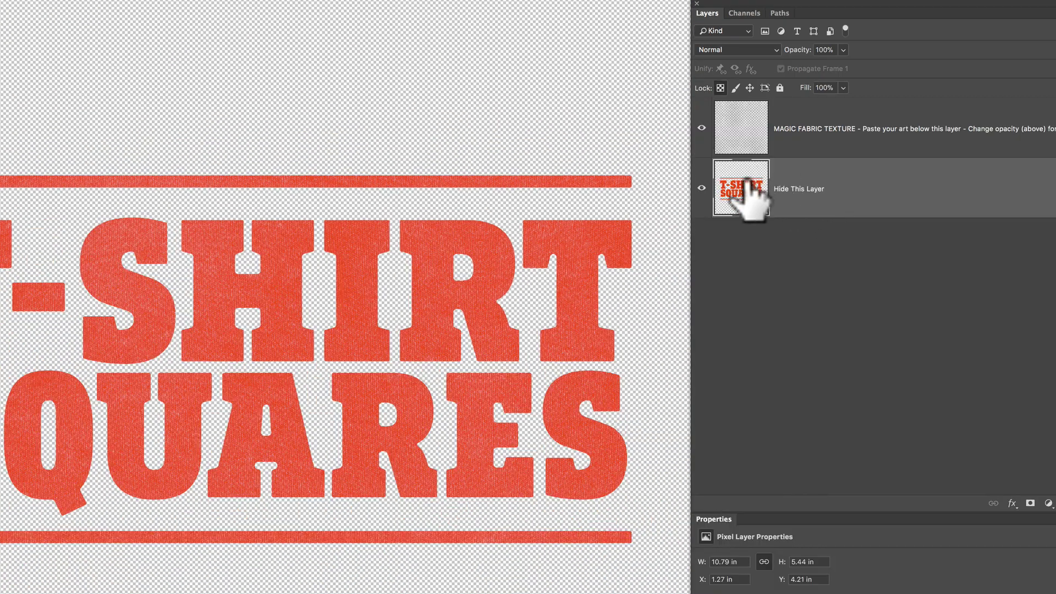
left_click(701, 187)
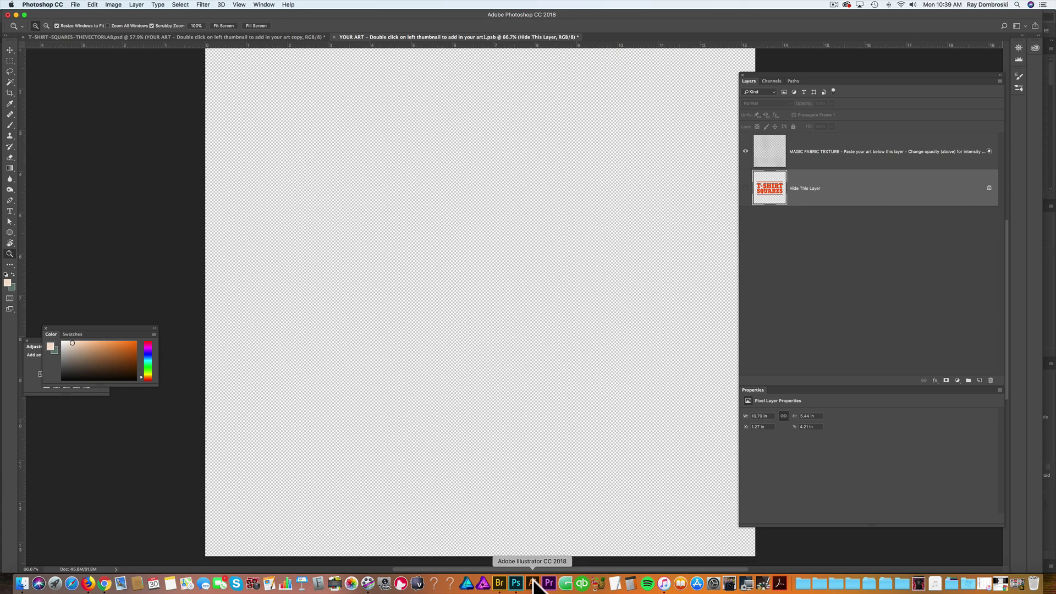
- In Illustrator, move the dark background square off to the left and shift all artwork right
left_click(532, 583)
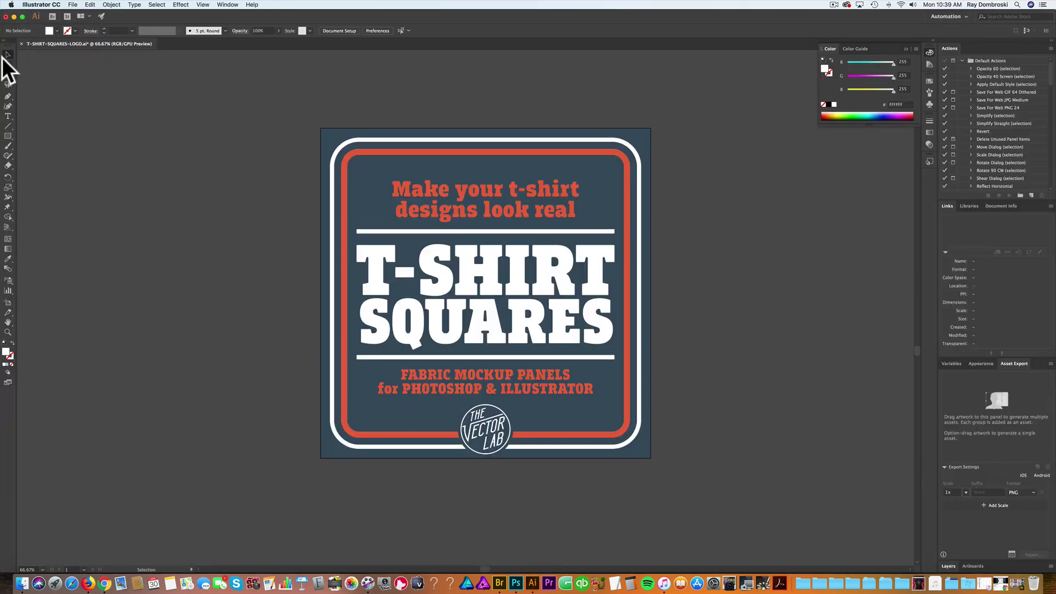
left_click(443, 274)
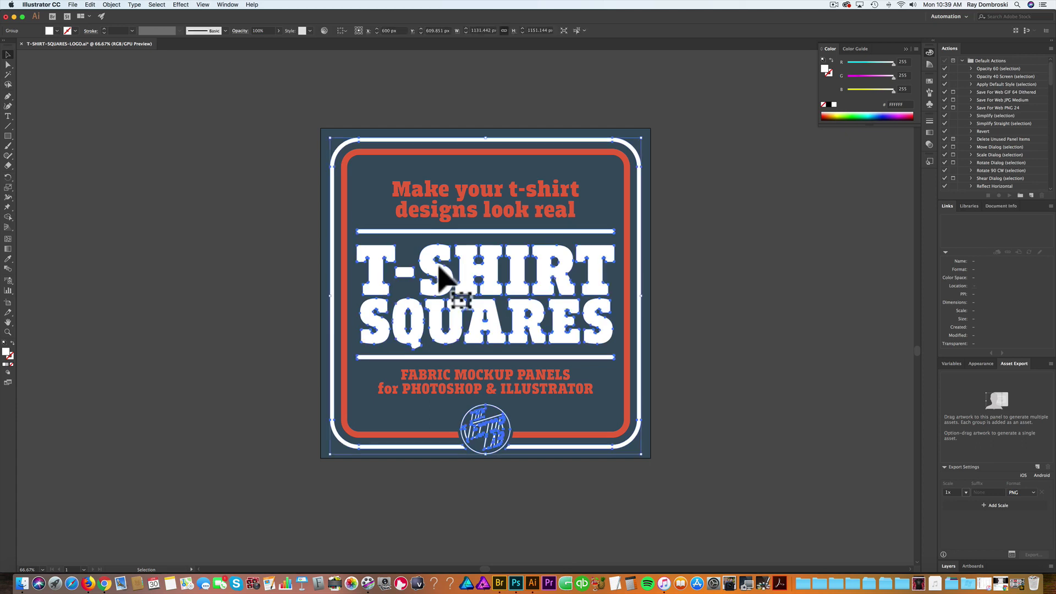
left_click(443, 217)
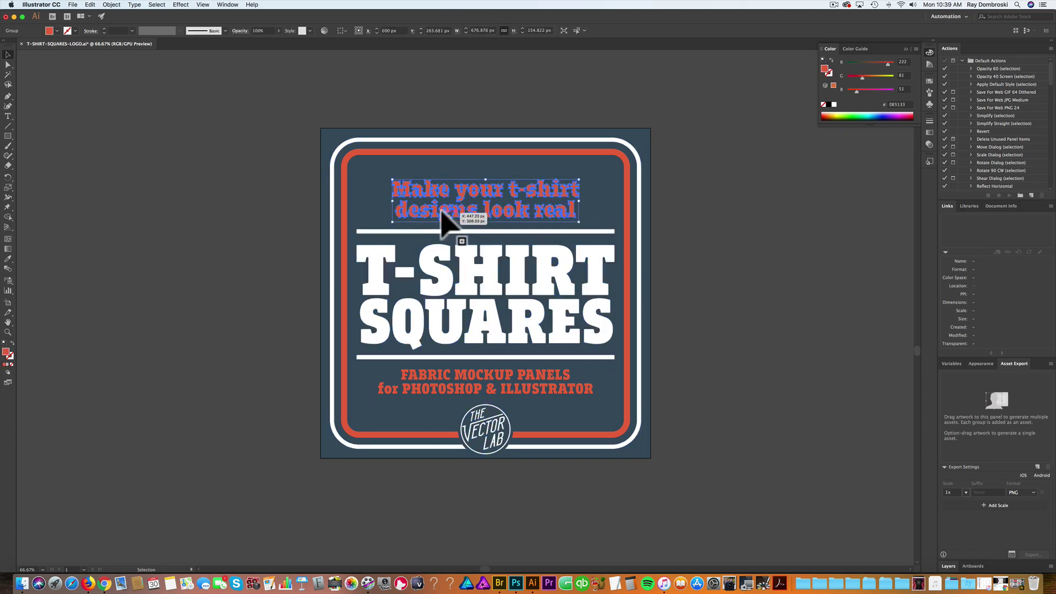
left_click(376, 181)
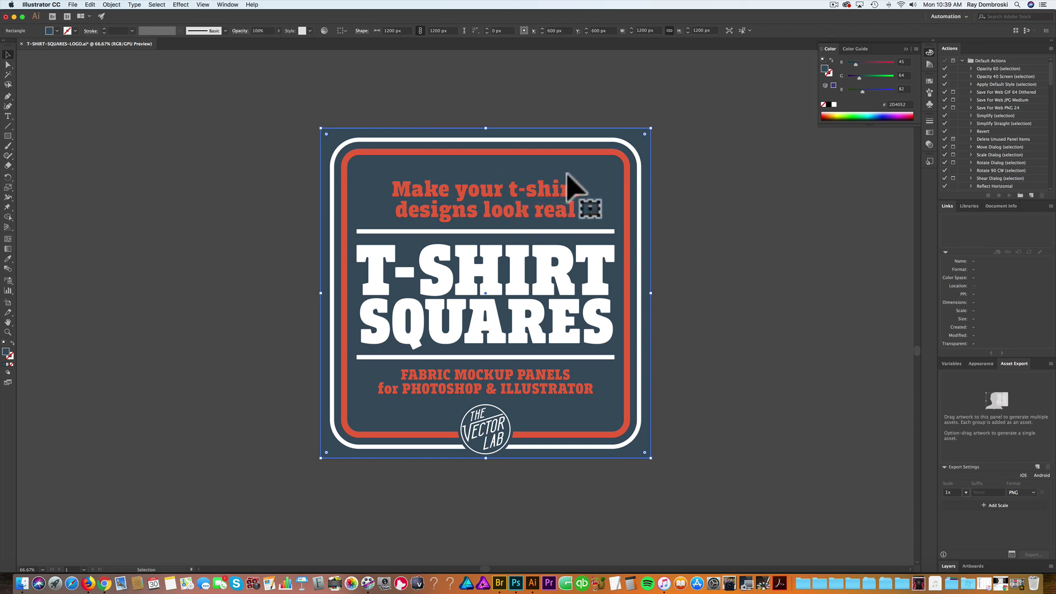
left_click_drag(574, 173, 230, 179)
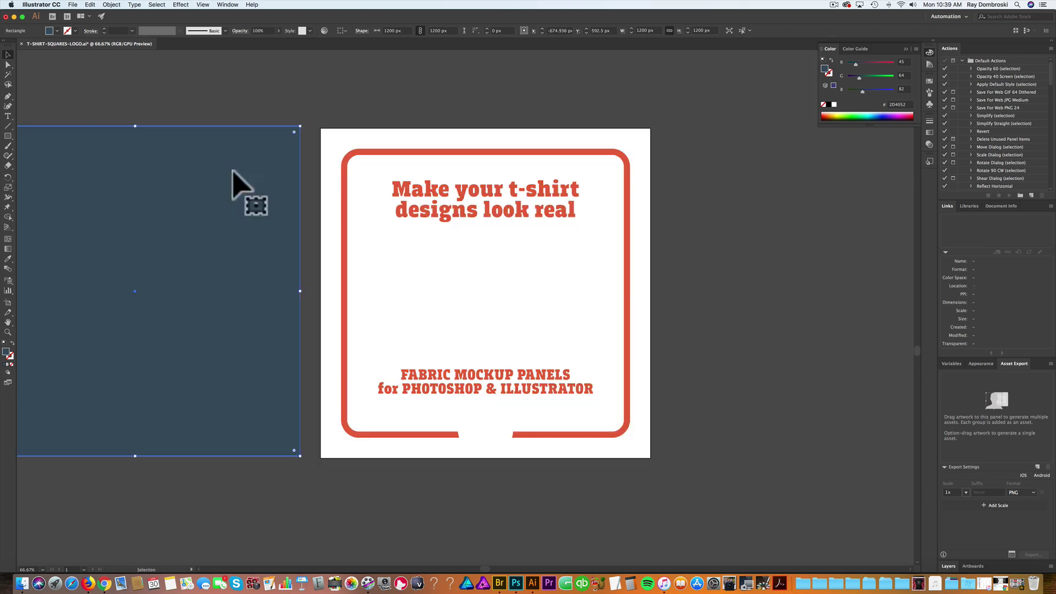
key("super+a")
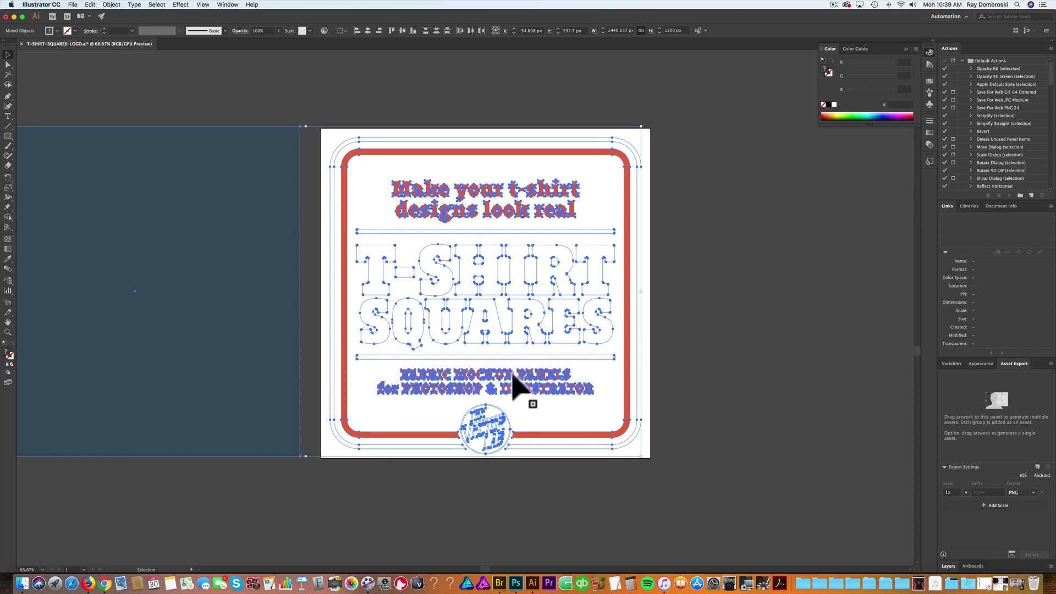
mouse_move(497, 371)
left_mouse_down()
mouse_move(793, 365)
mouse_move(490, 390)
left_mouse_up()
left_click(556, 491)
- Nudge the logo group right, copy the whole logo group, and return to Photoshop
left_click(465, 224)
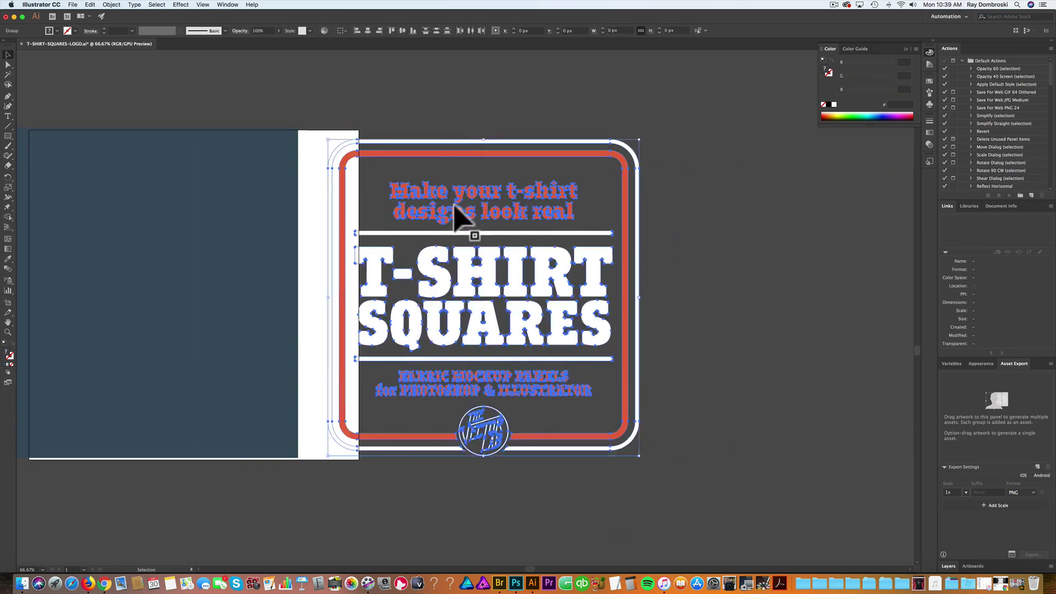
left_click_drag(462, 264, 512, 267)
left_click(758, 308)
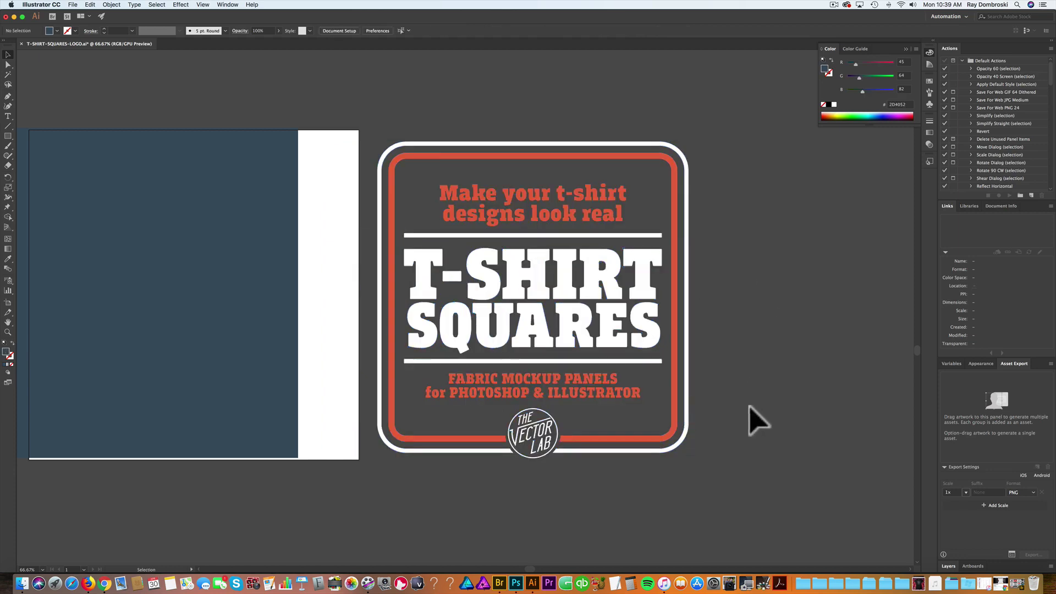
left_click(462, 143)
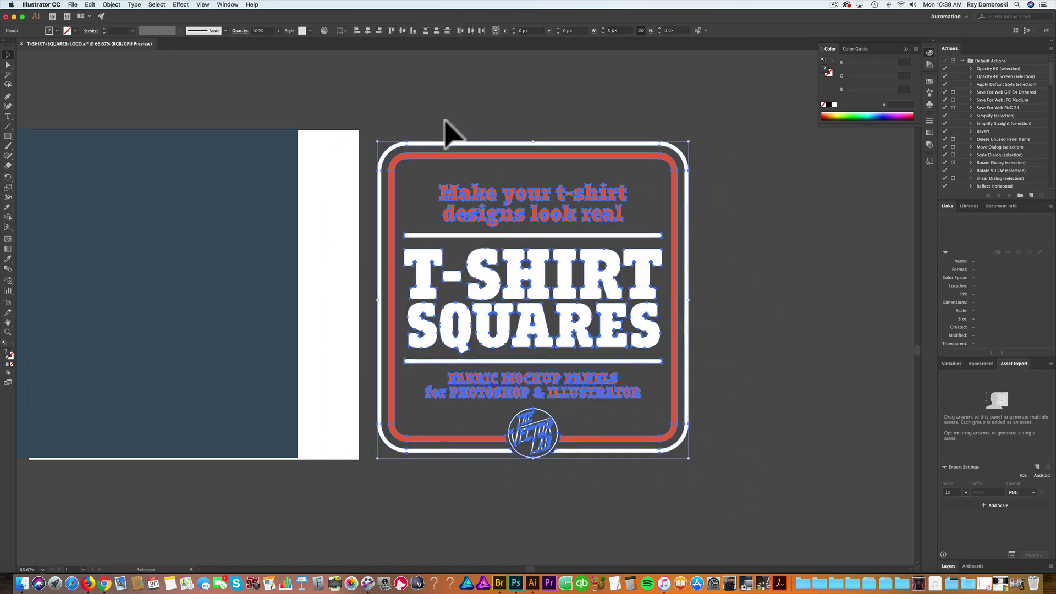
key("a")
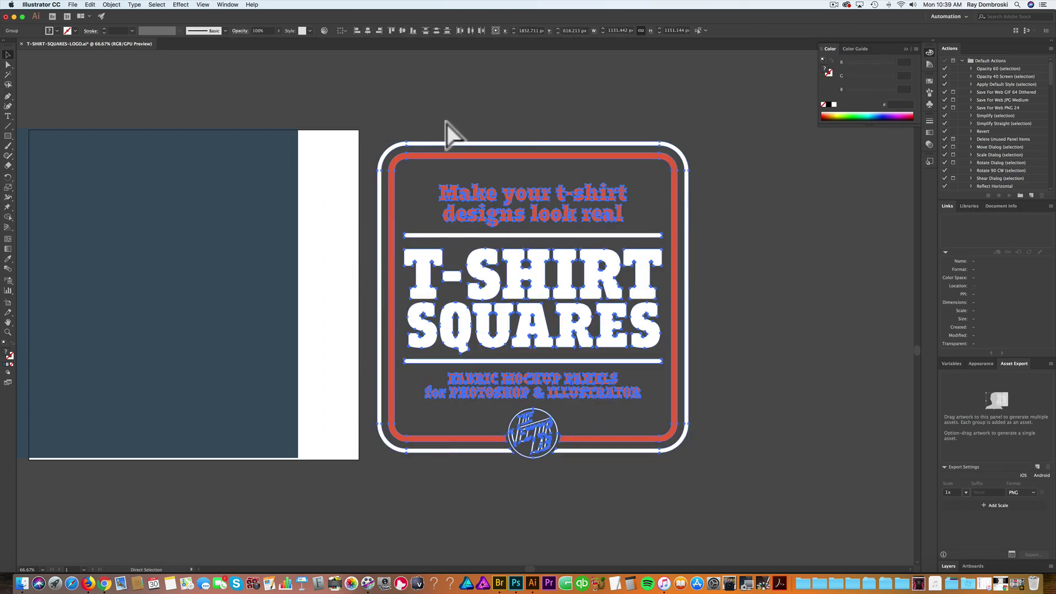
key("v")
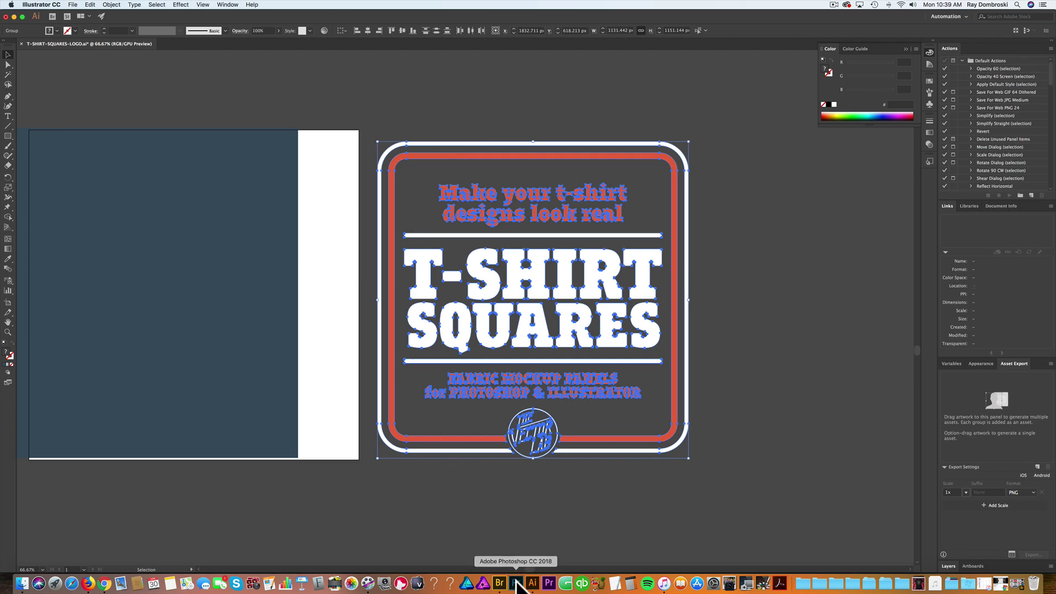
left_click(516, 585)
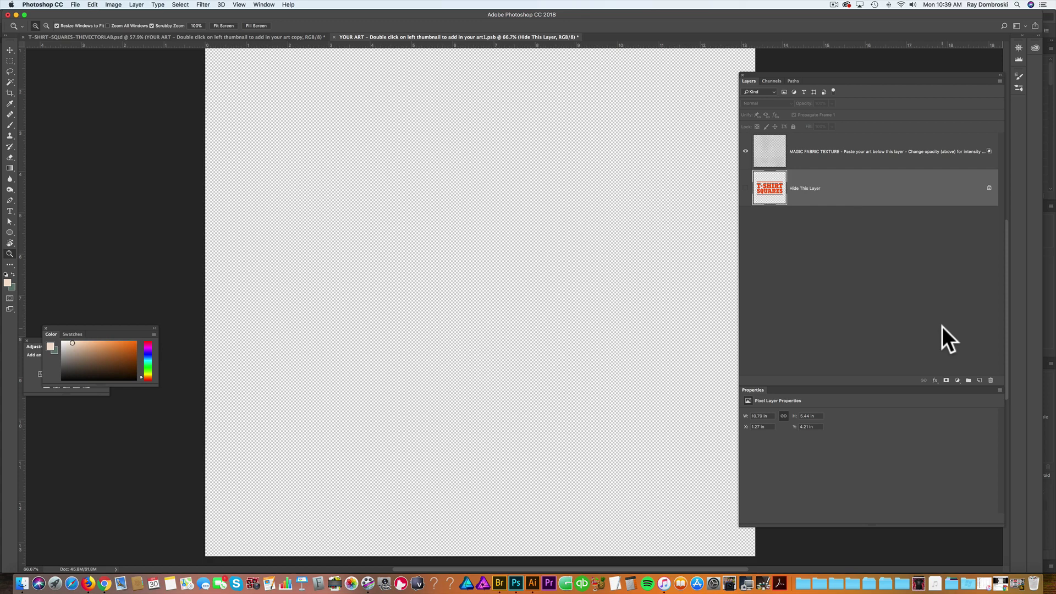
- Paste the logo into YOUR ART as pixels, scale it down to fit the canvas, and save
key("cmd+v")
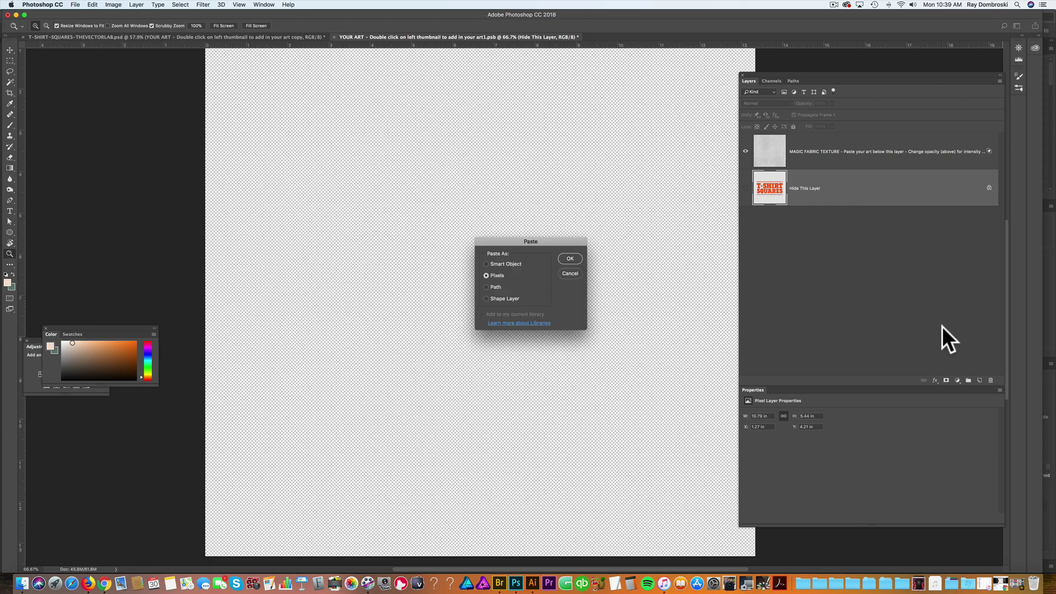
left_click(570, 259)
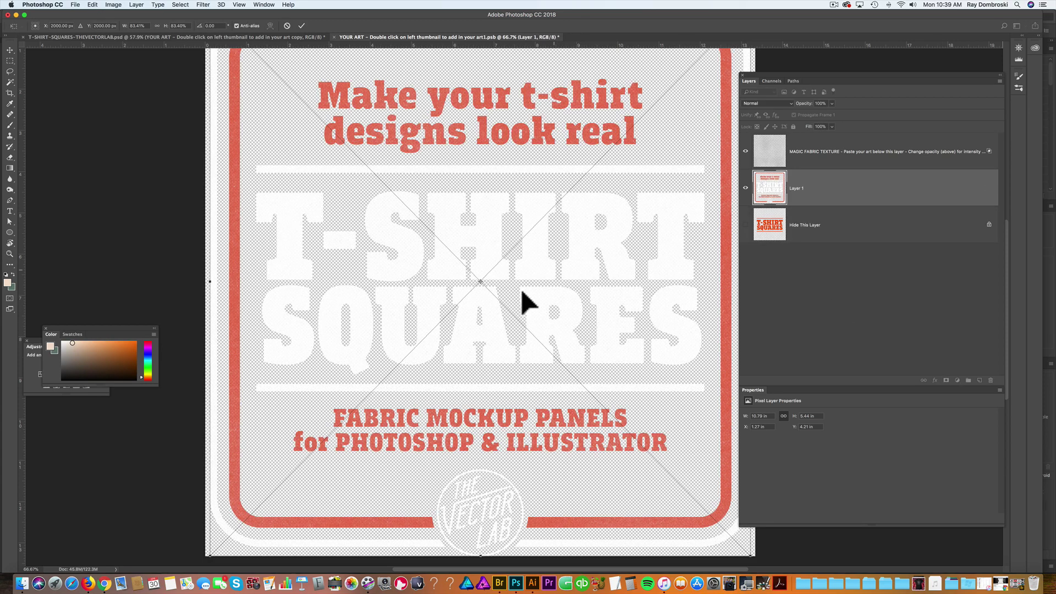
scroll(514, 310, "down", 3)
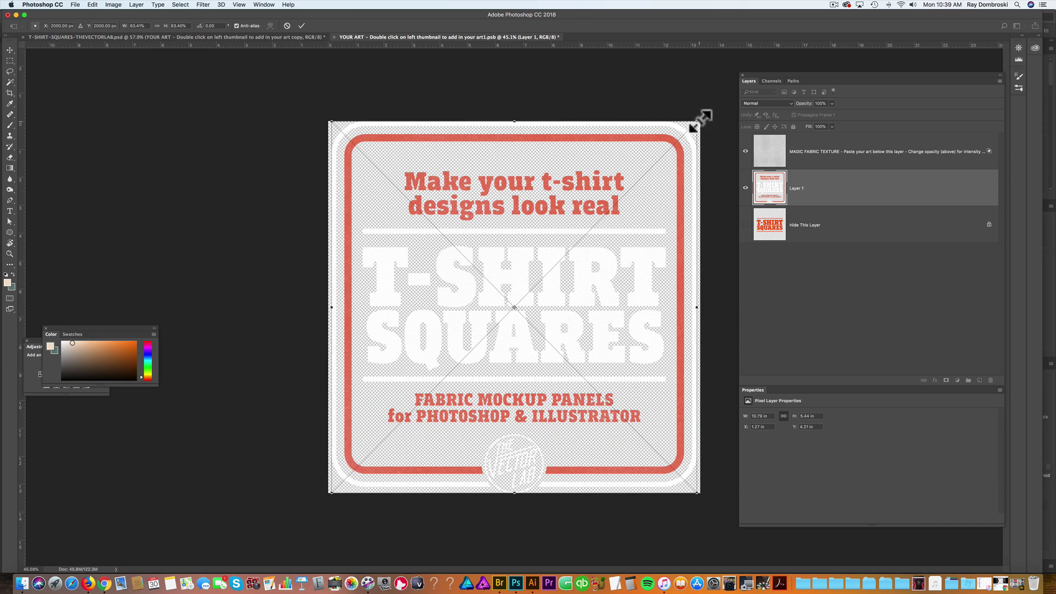
left_click_drag(698, 122, 664, 156)
key("Return")
key("z")
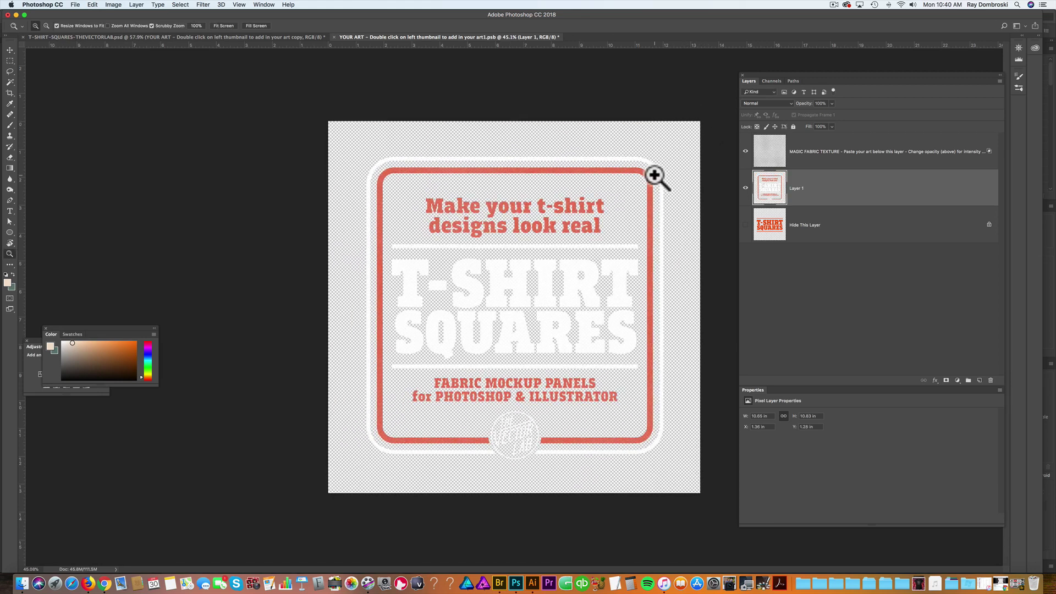
key("super+s")
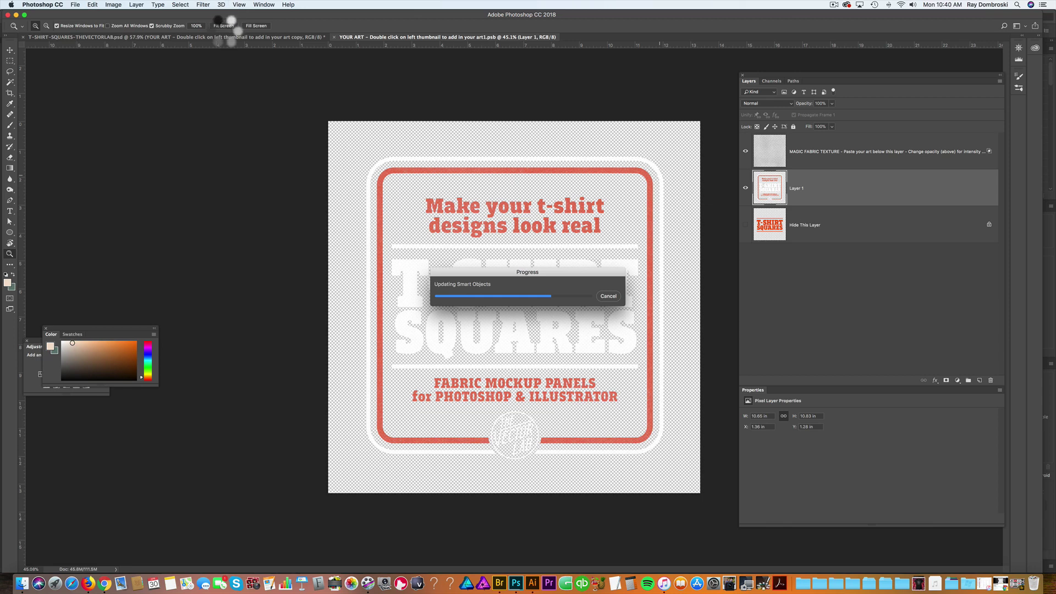
- Back in the T-SHIRT-SQUARES mockup, preview the red panel, then show and expand FABRIC PANEL 10
left_click(233, 37)
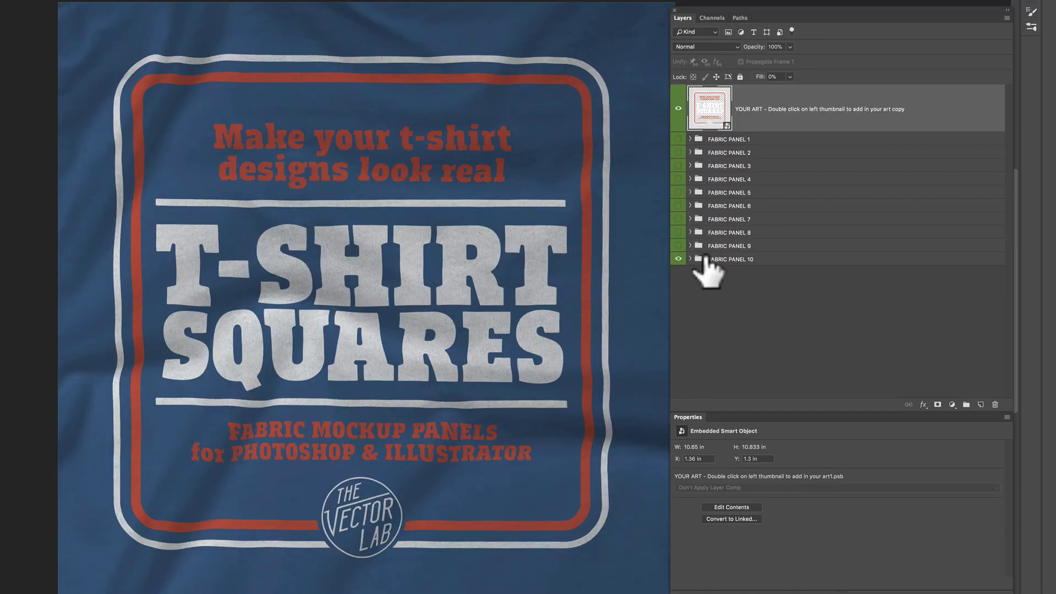
left_click(679, 247)
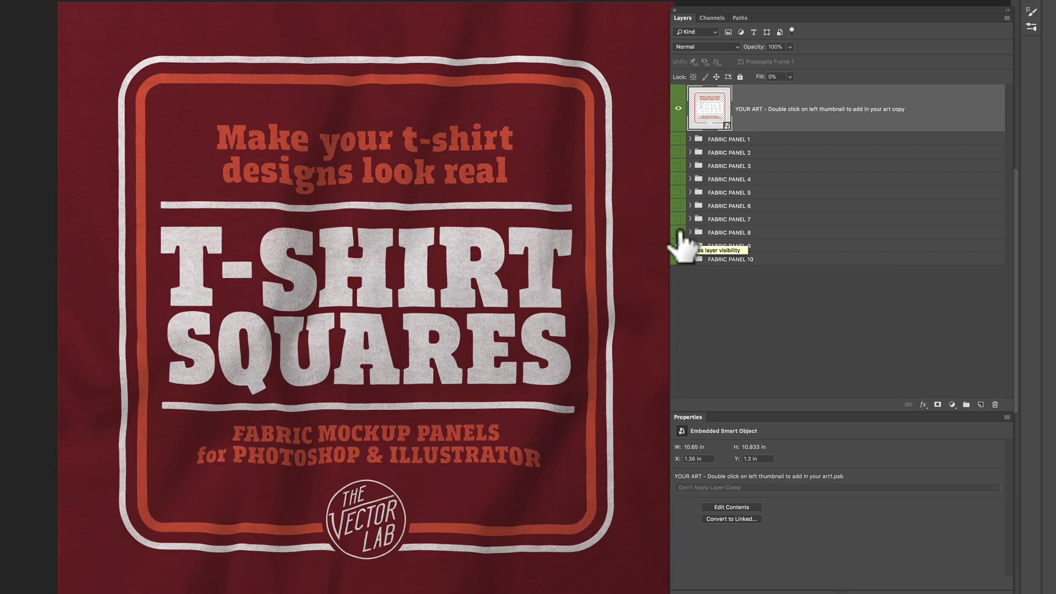
left_click(680, 233)
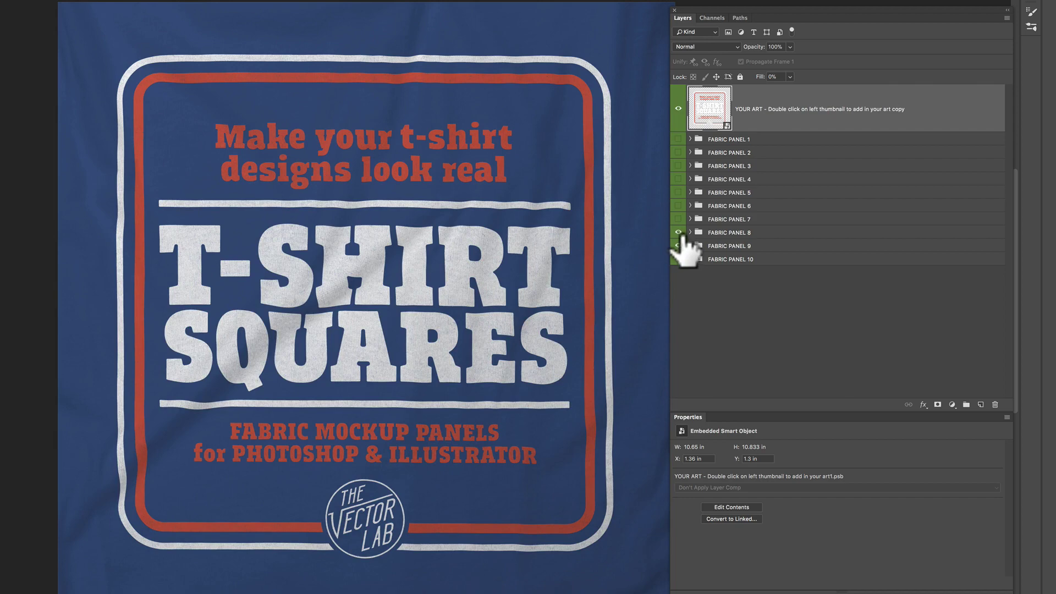
left_click(678, 259)
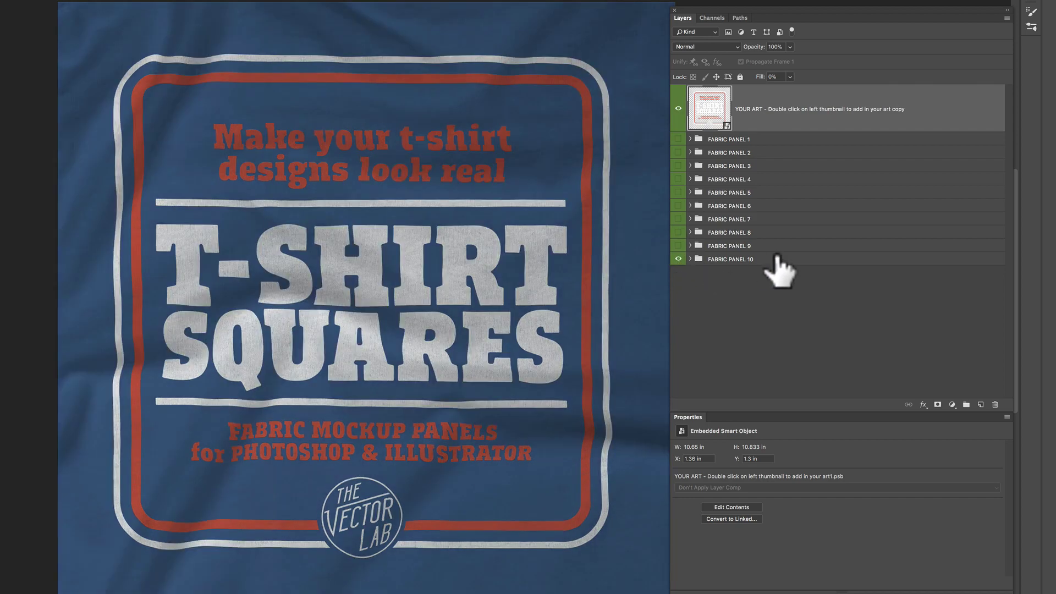
left_click(704, 259)
left_click(713, 258)
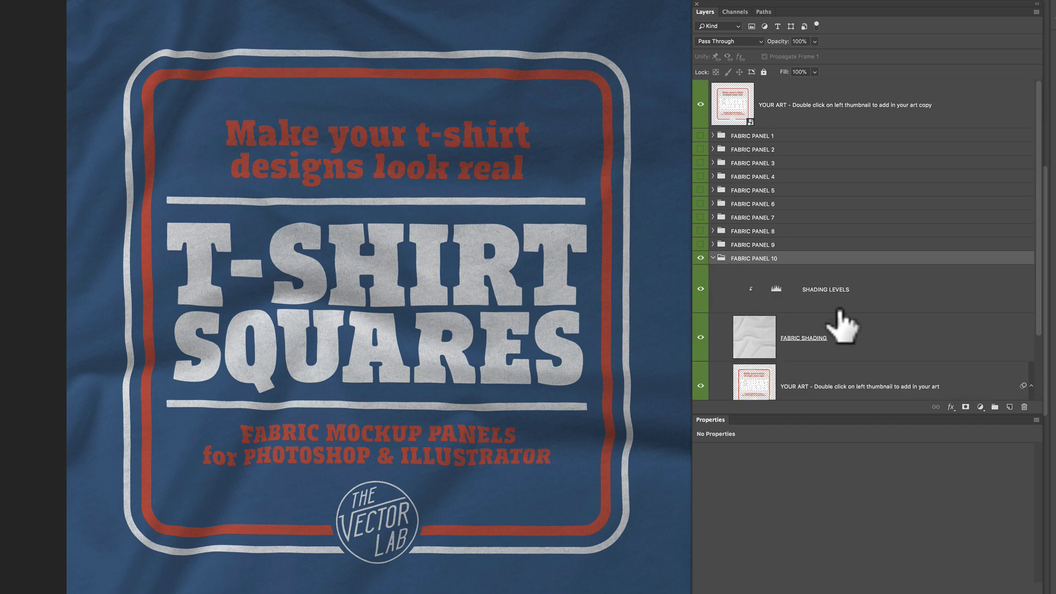
- Raise the SHADING LEVELS black point to 137, then toggle FABRIC SHADING to compare the darker wrinkles
scroll(839, 313, "down", 3)
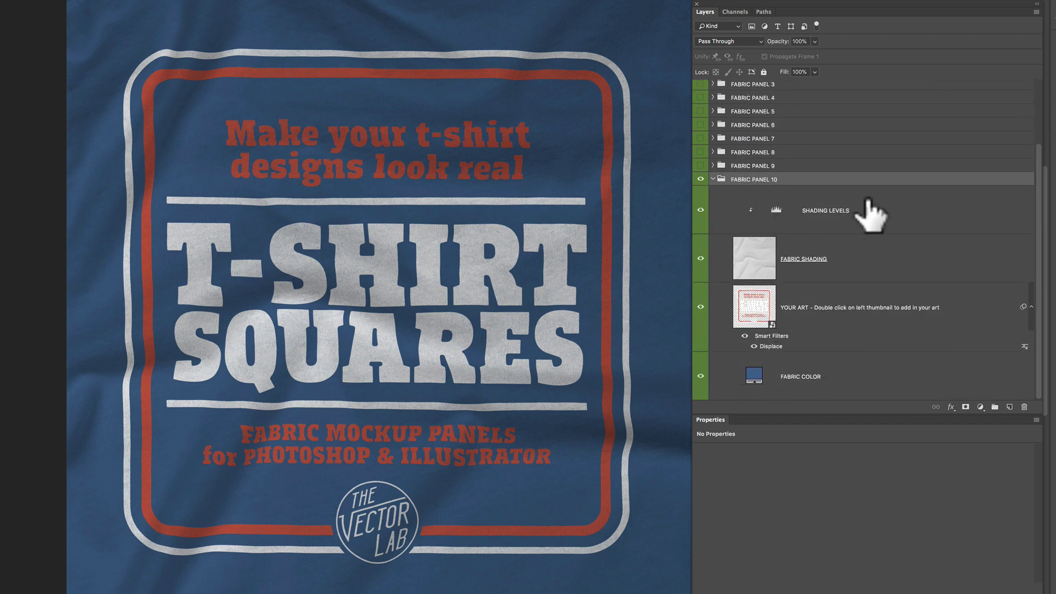
left_click(828, 218)
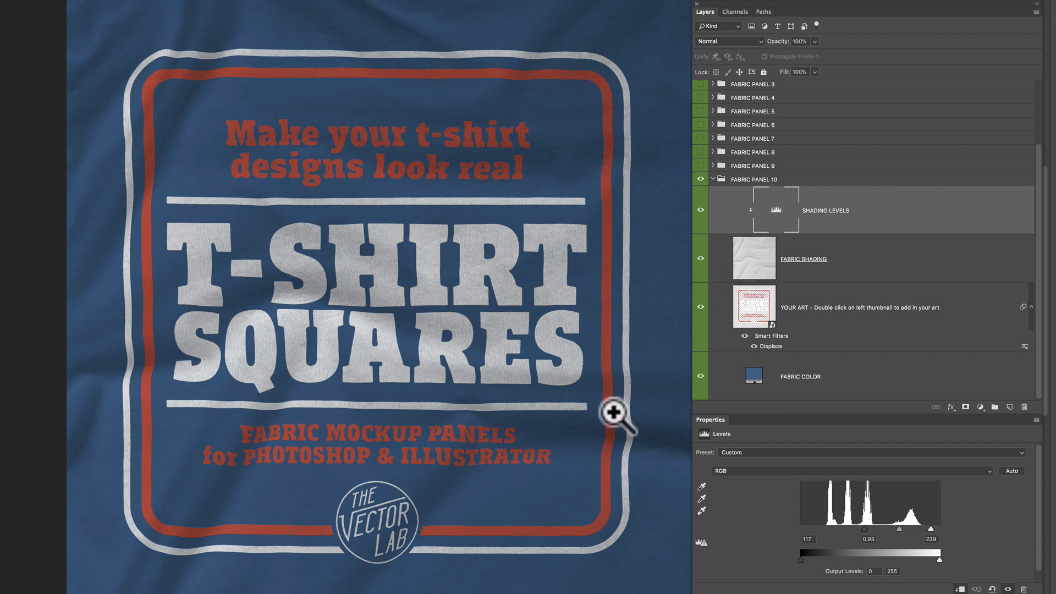
scroll(528, 439, "up", 1)
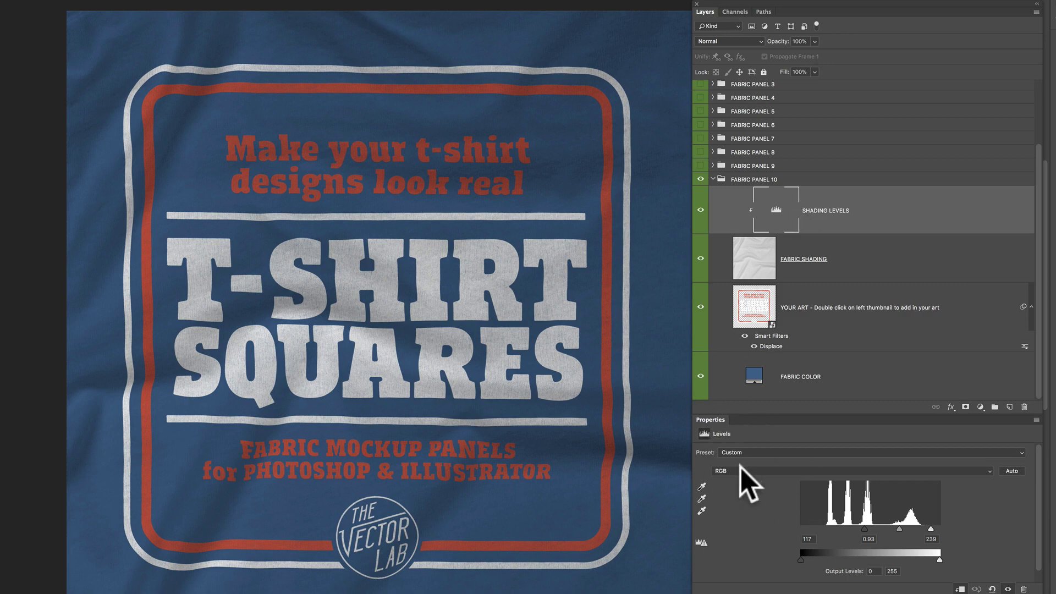
left_click_drag(864, 528, 929, 528)
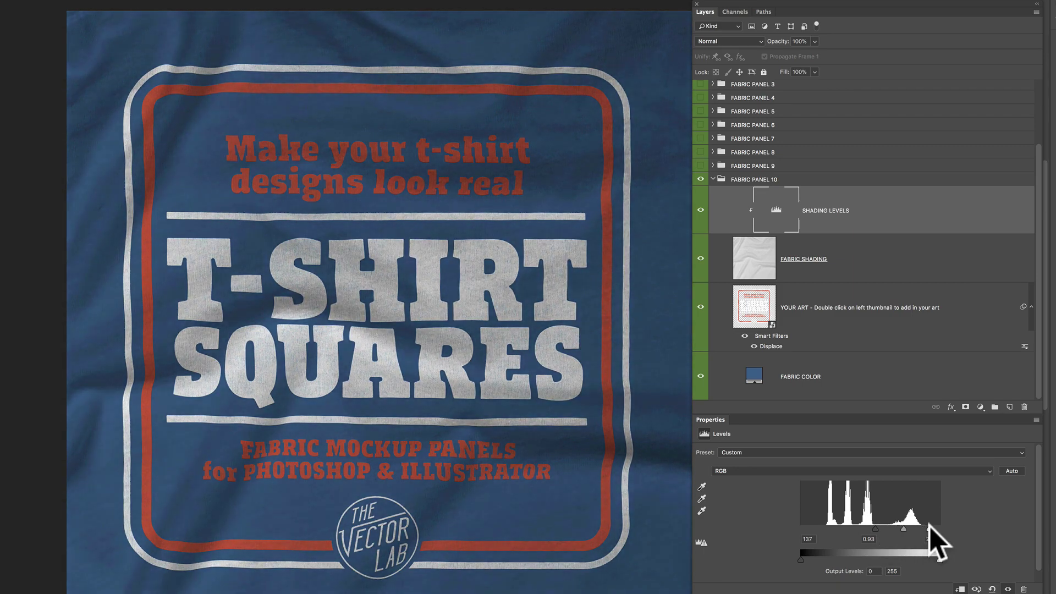
left_click(836, 257)
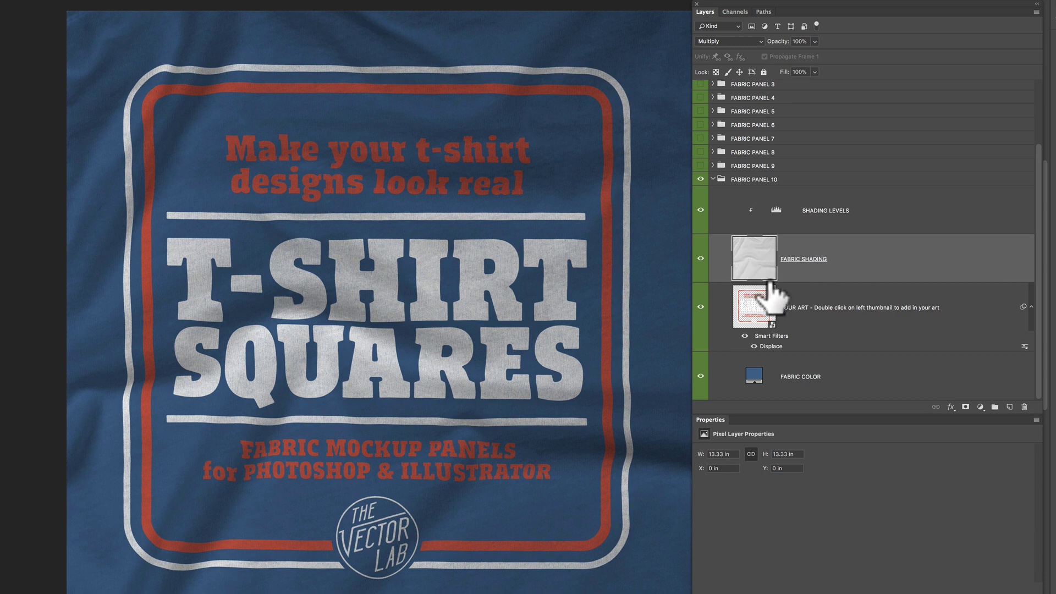
left_click(700, 259)
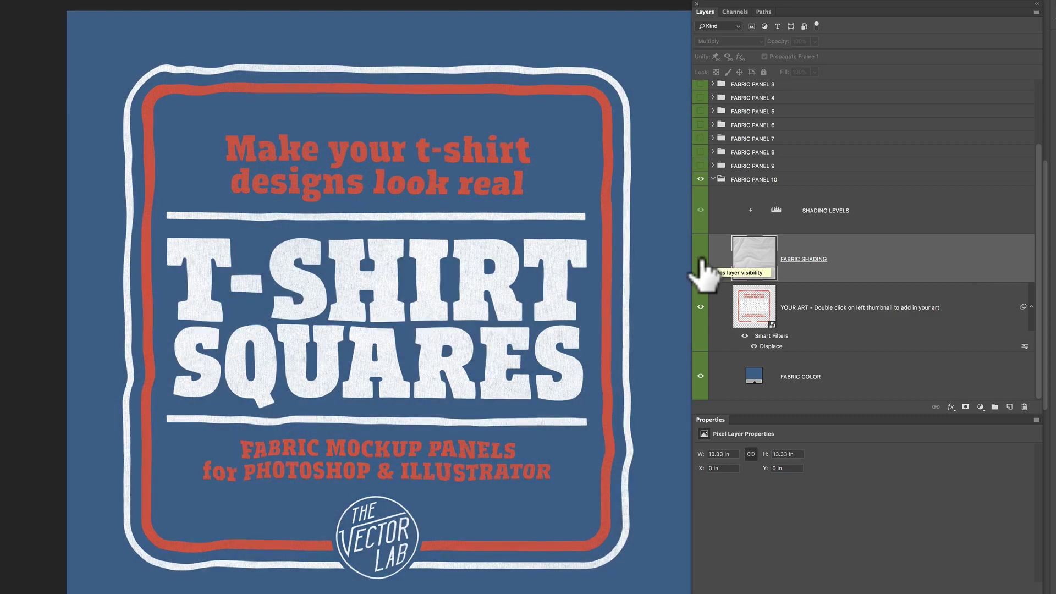
left_click(701, 259)
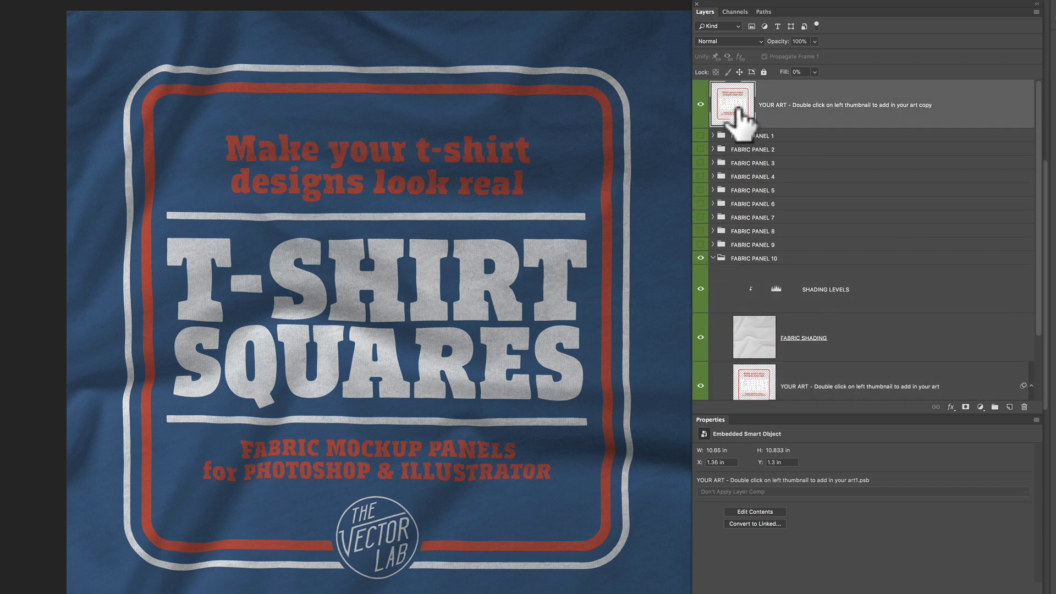
scroll(781, 297, "down", 3)
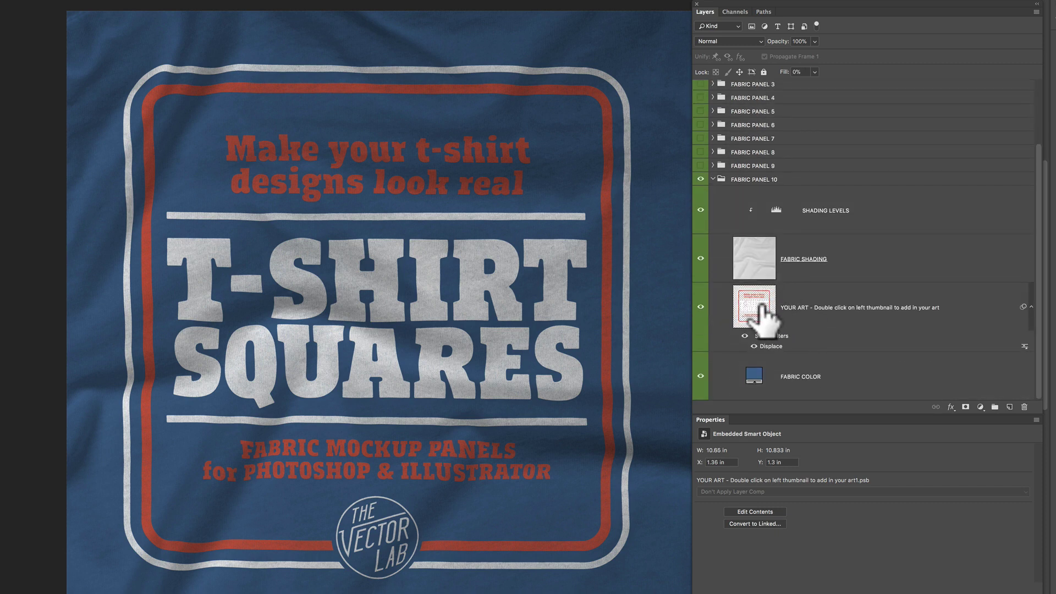
left_click(763, 305)
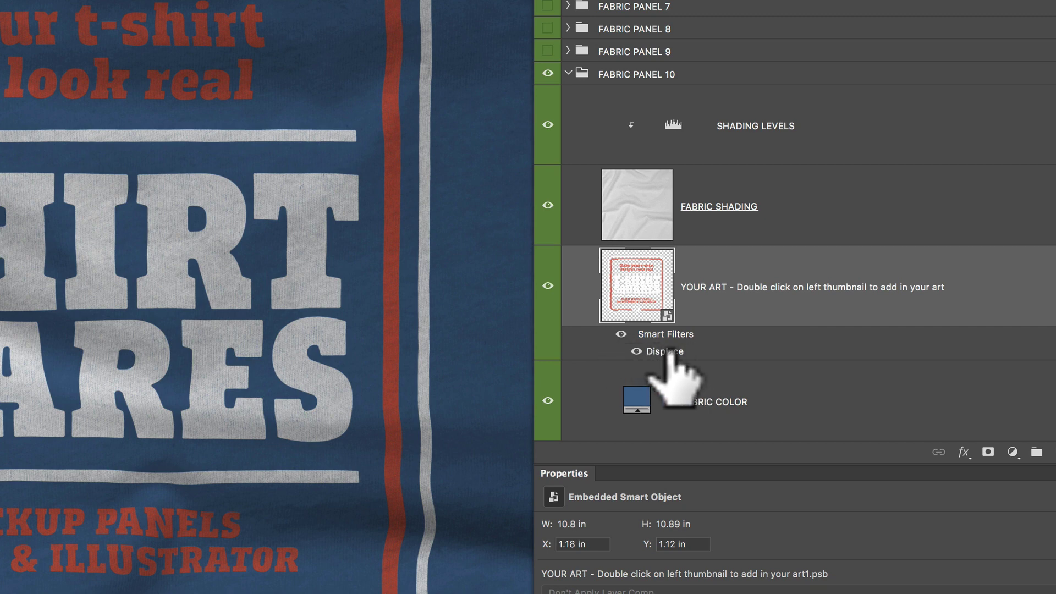
- Reapply Displace with Horizontal and Vertical Scale 40, using 10-DISPLACEMENT-MAP.psd as the map
double_click(669, 354)
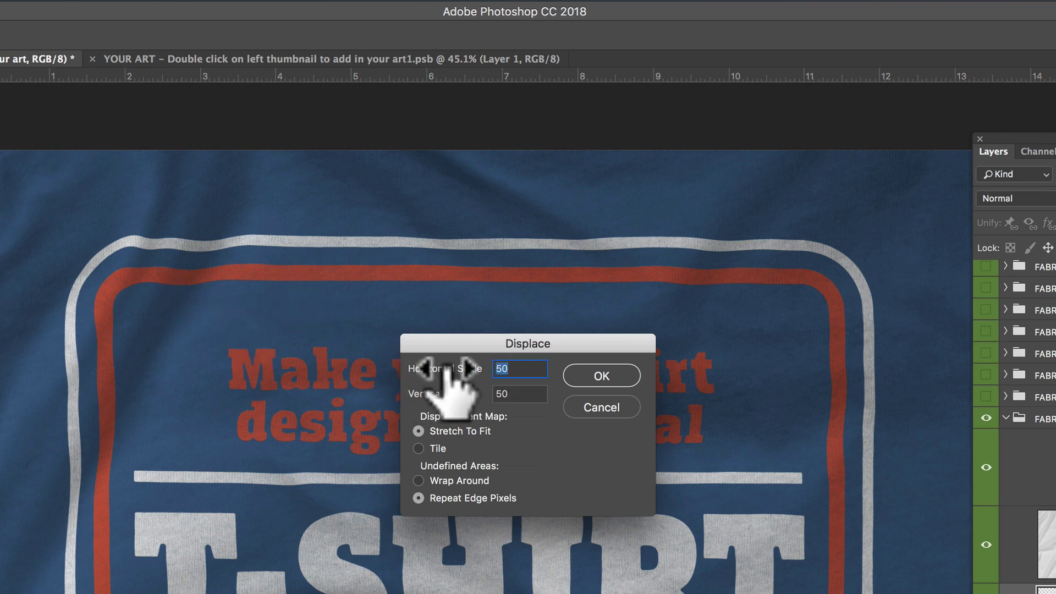
type("40")
key("Tab")
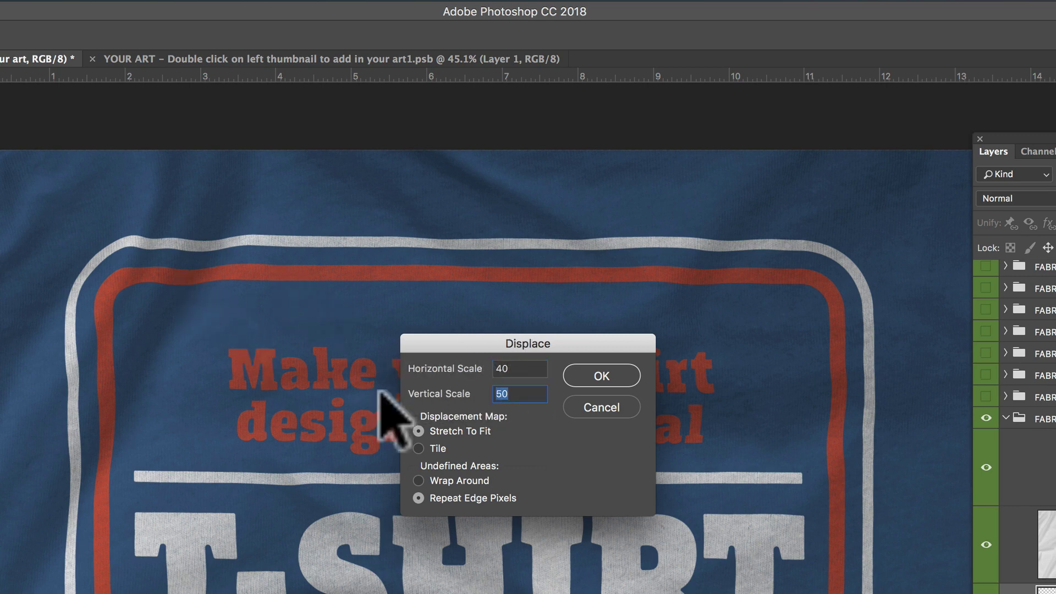
type("40")
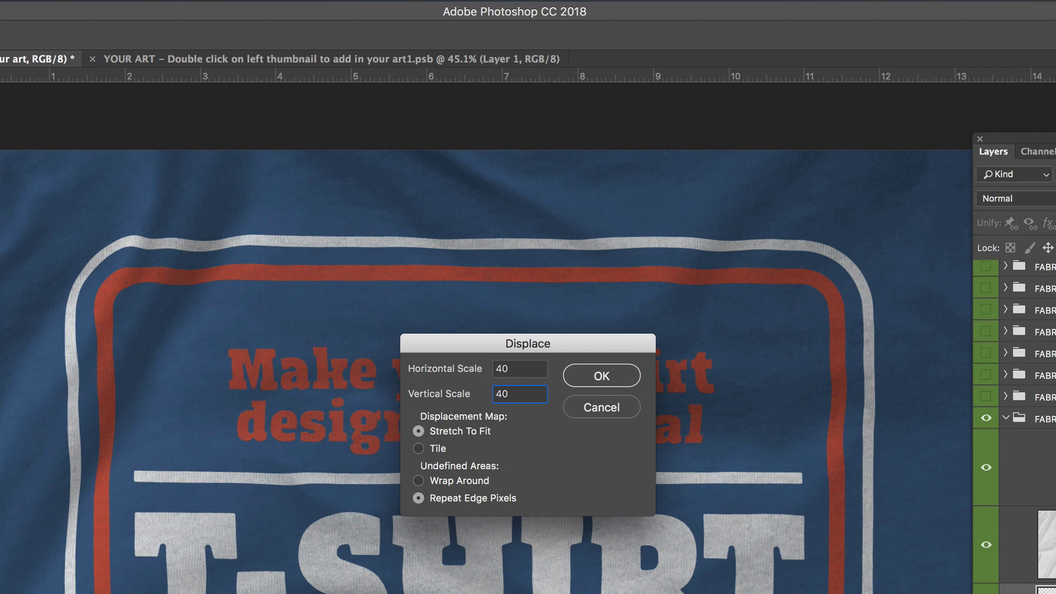
left_click(605, 378)
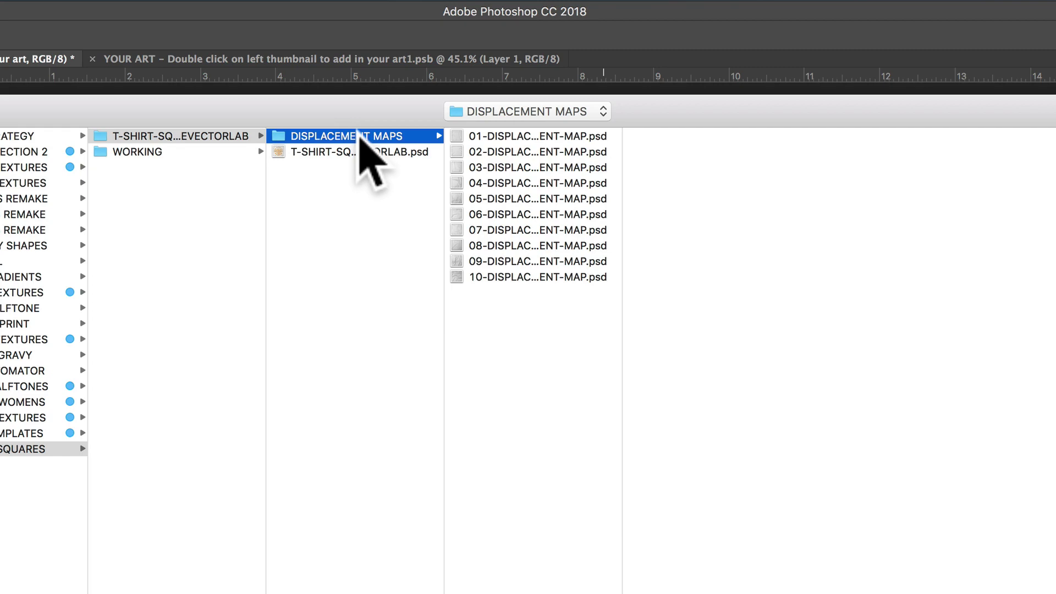
left_click(518, 277)
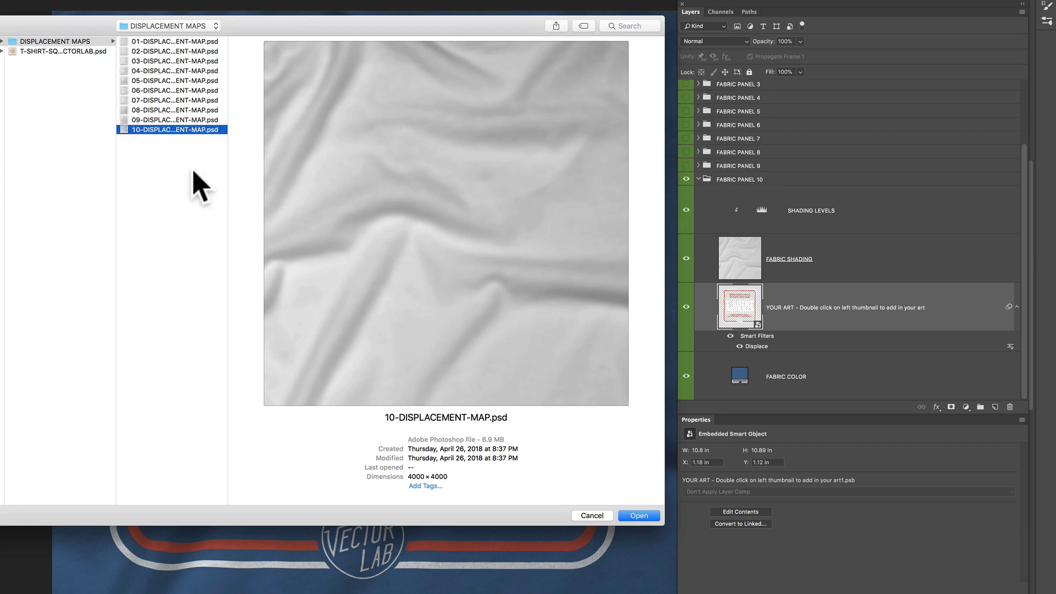
left_click(638, 515)
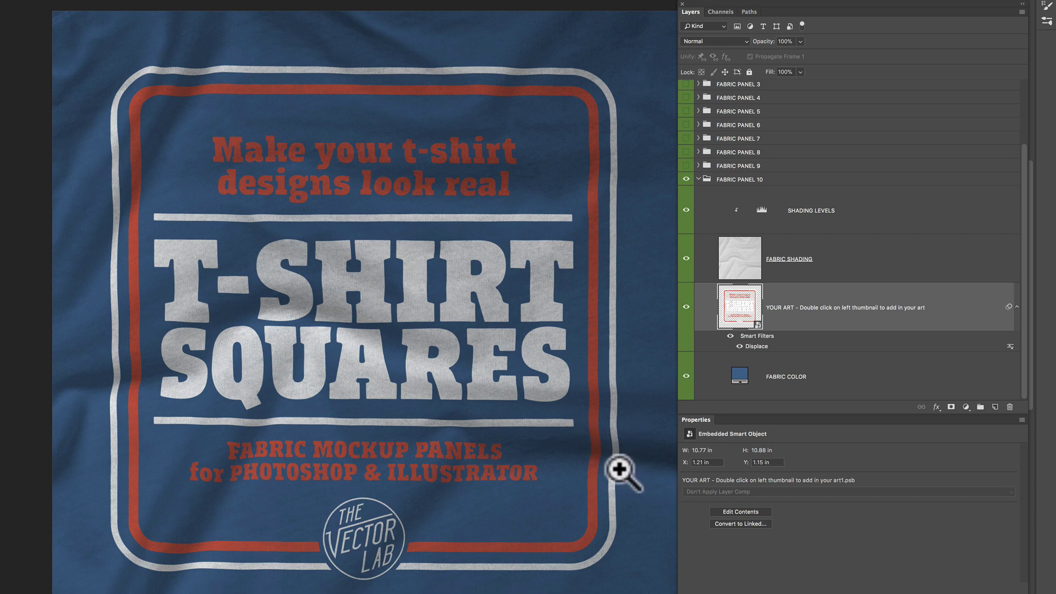
- Try a charcoal near-black for the FABRIC COLOR fill in the Color Picker
left_click(796, 381)
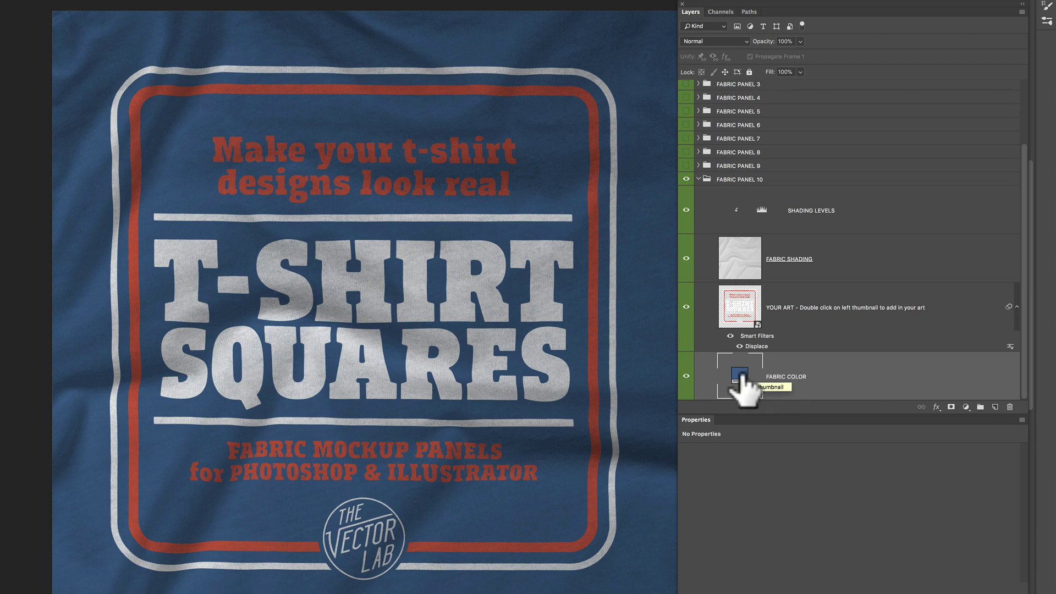
double_click(740, 376)
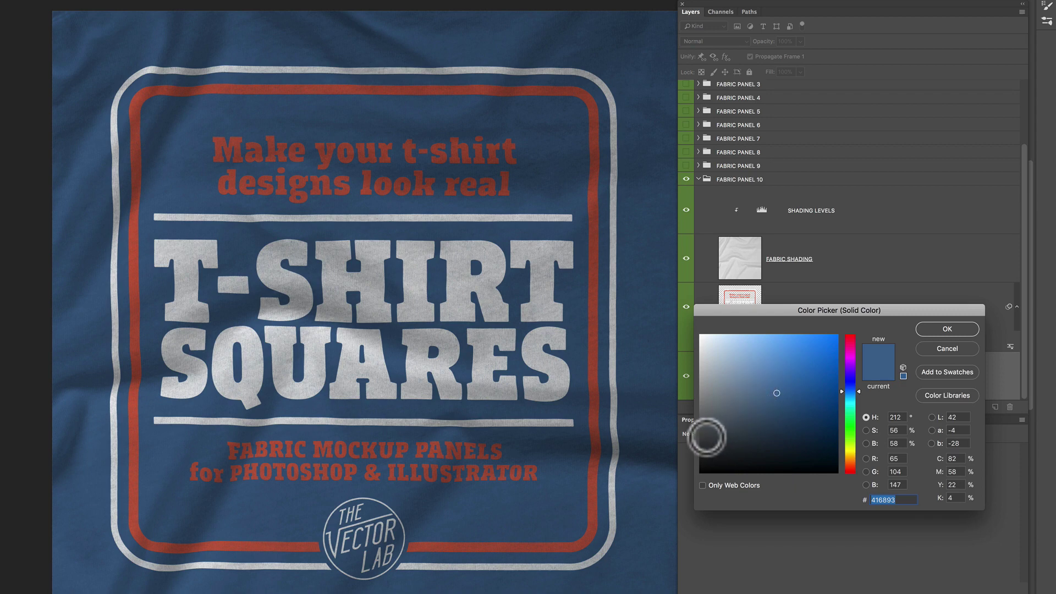
left_click(699, 437)
left_click_drag(698, 437, 700, 423)
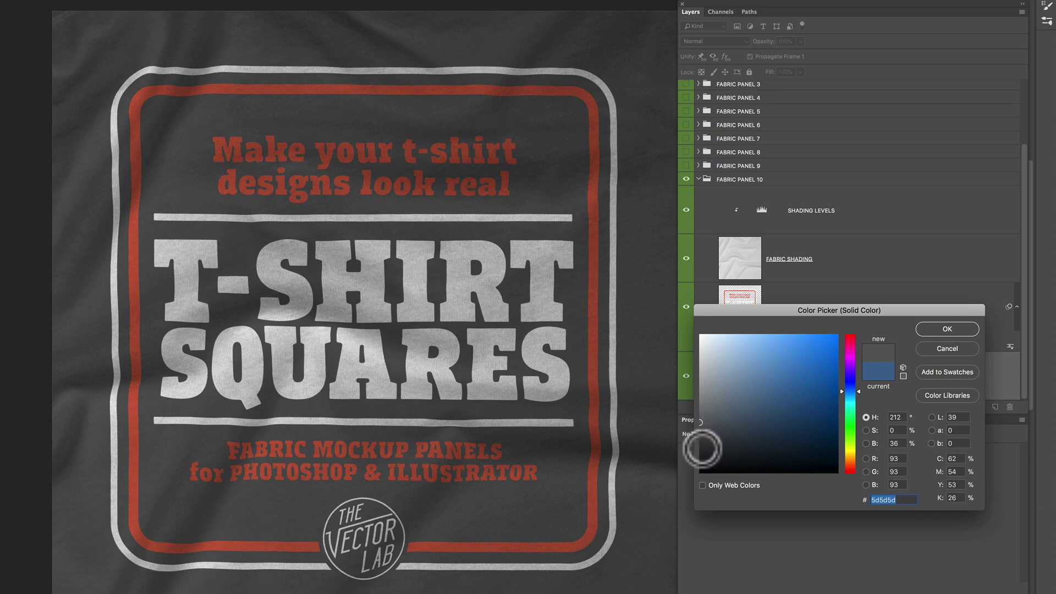
mouse_move(703, 444)
left_mouse_down()
mouse_move(699, 473)
mouse_move(698, 454)
left_mouse_up()
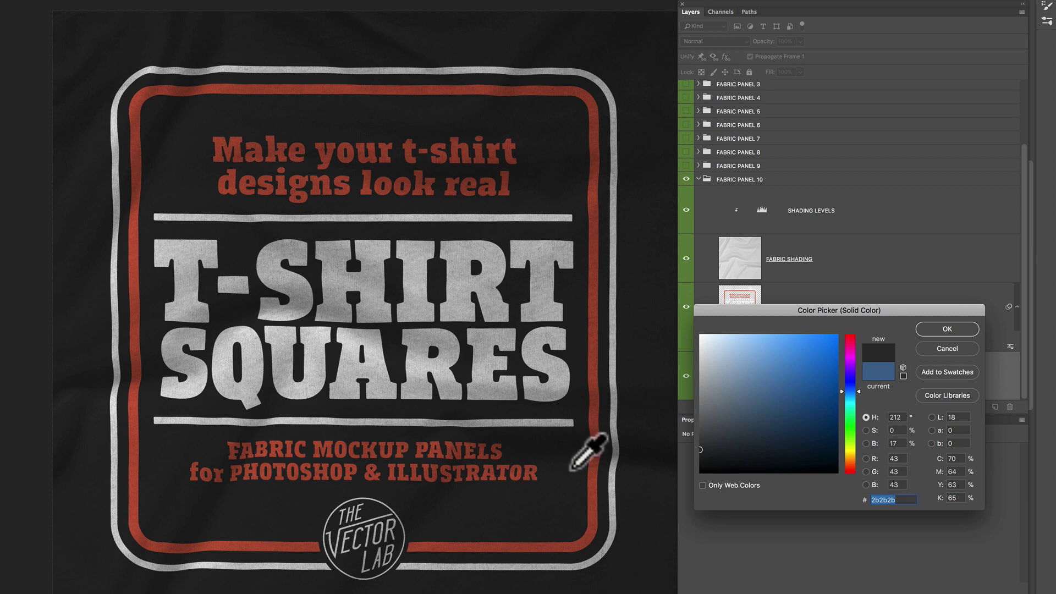
left_click_drag(701, 461, 700, 447)
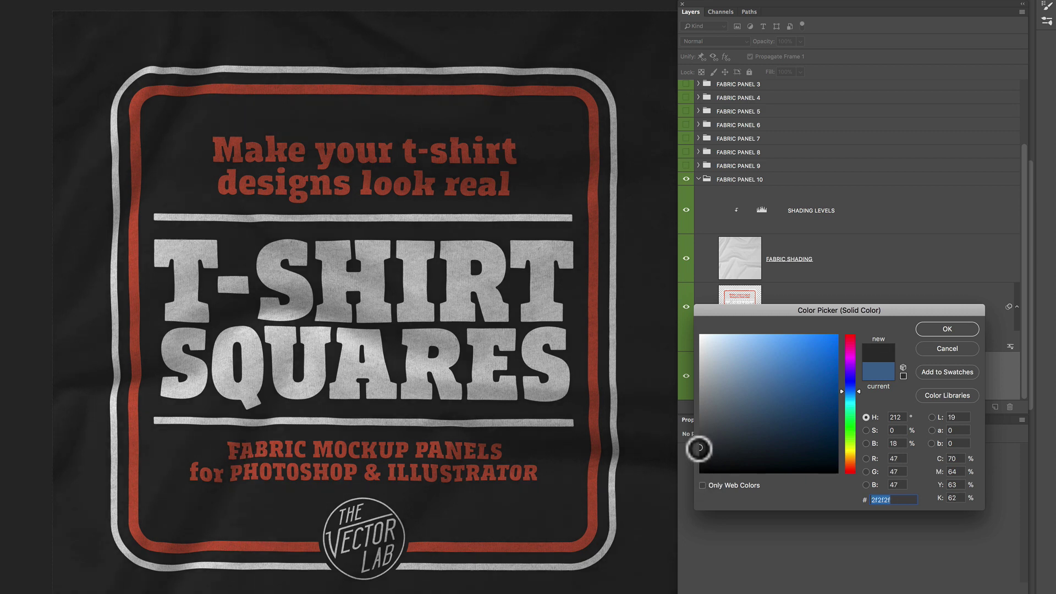
key("Return")
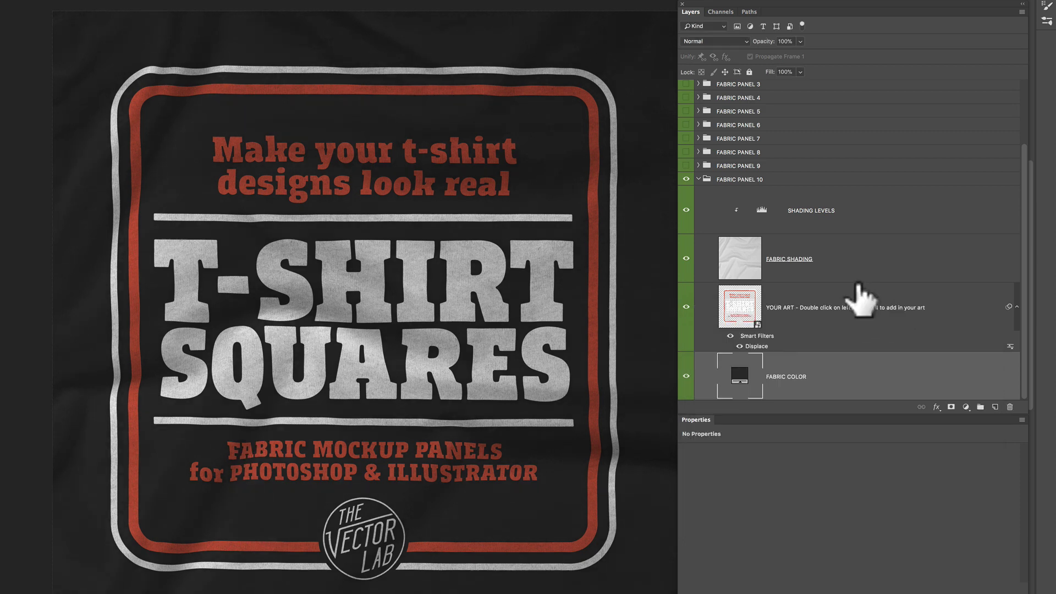
- Change the FABRIC COLOR fill to white (ffffff)
double_click(740, 376)
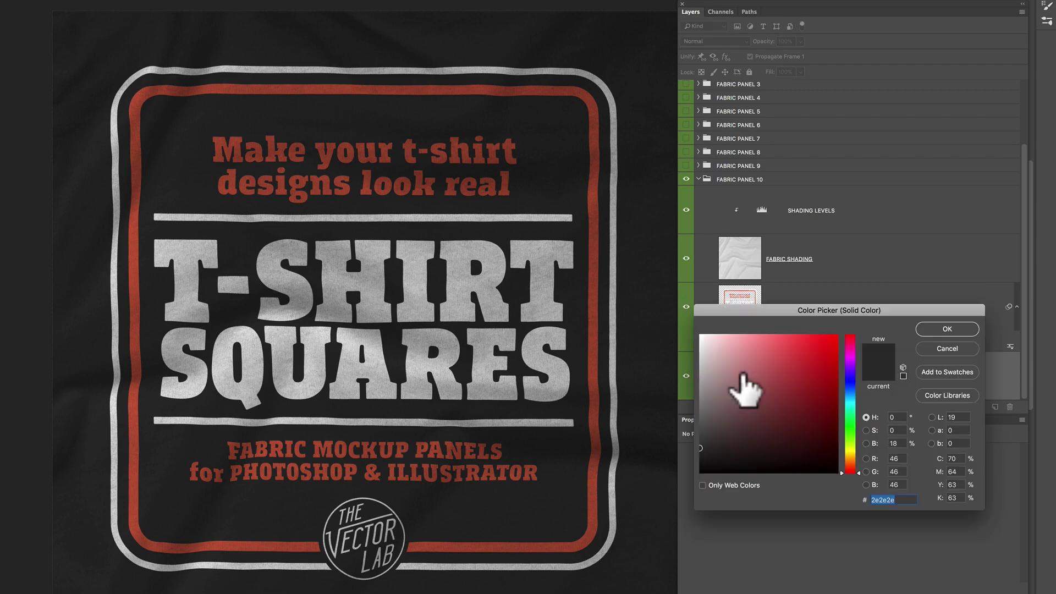
left_click_drag(737, 377, 700, 333)
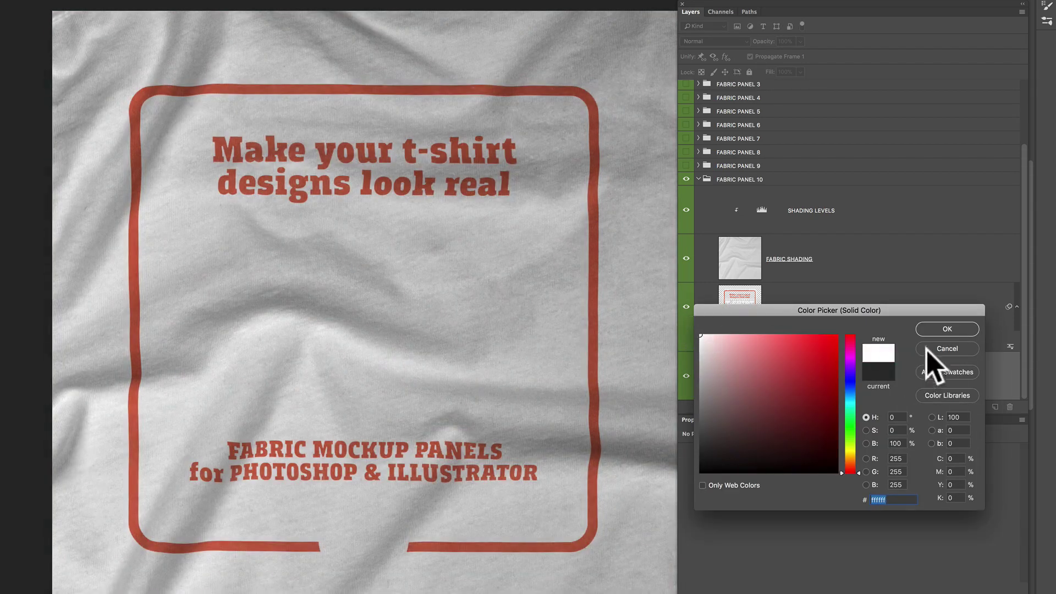
left_click(944, 330)
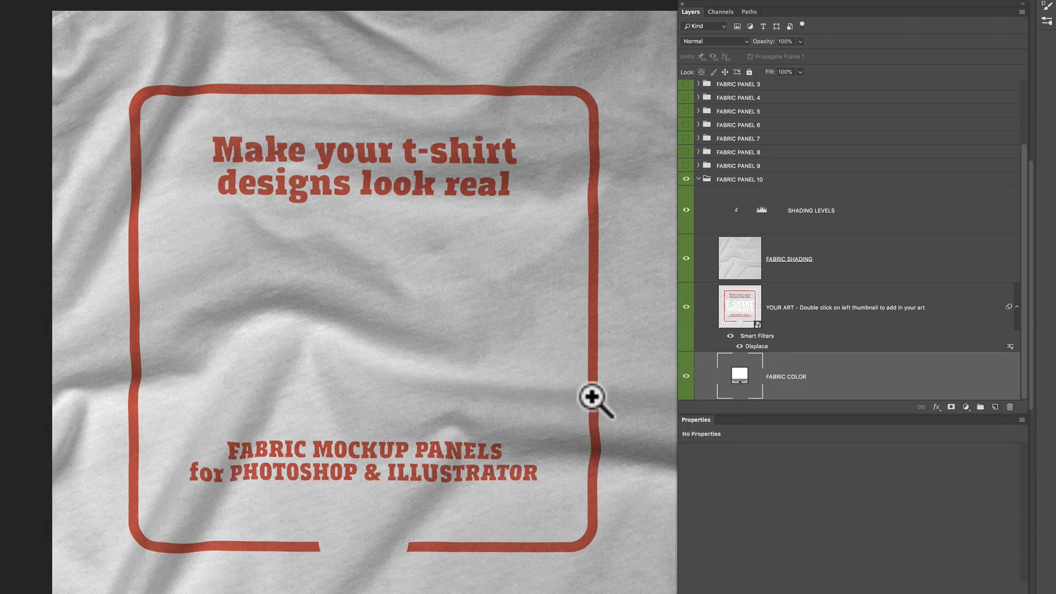
- Open the YOUR ART smart object, apply Image > Adjustments > Invert, then save and close it
double_click(749, 306)
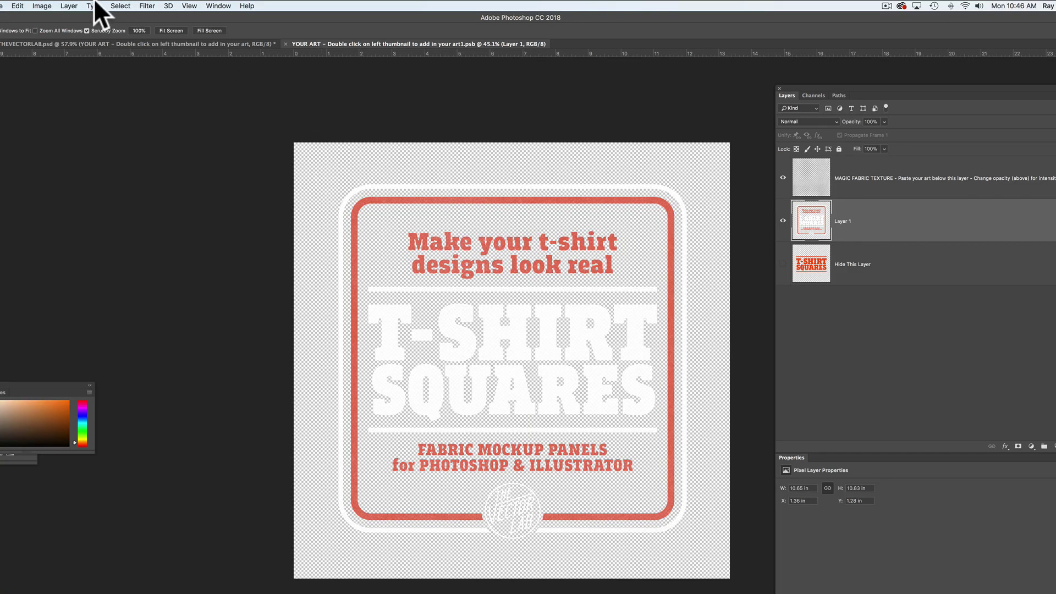
left_click(42, 5)
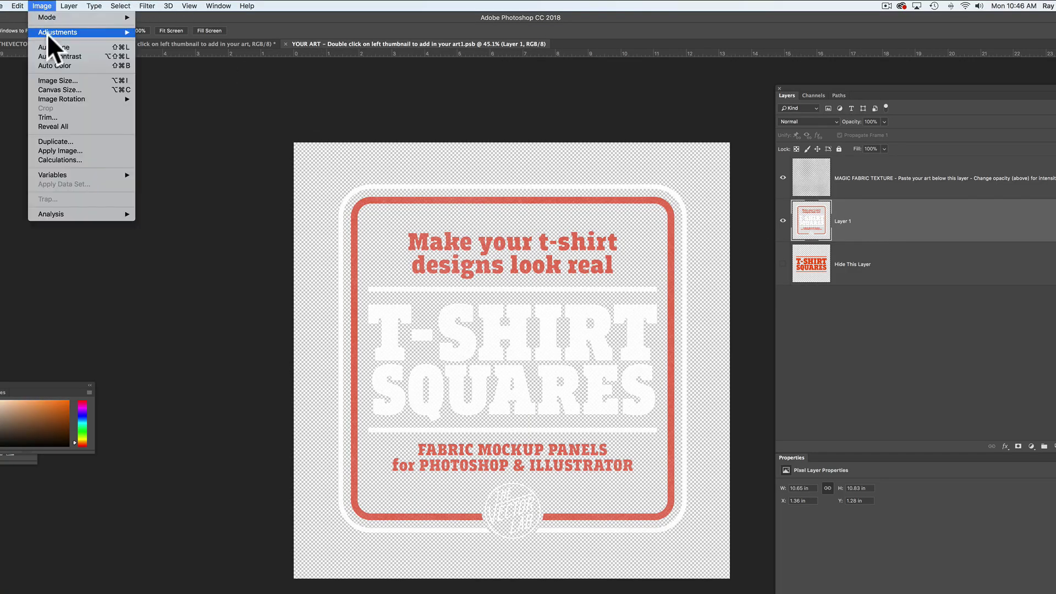
mouse_move(48, 33)
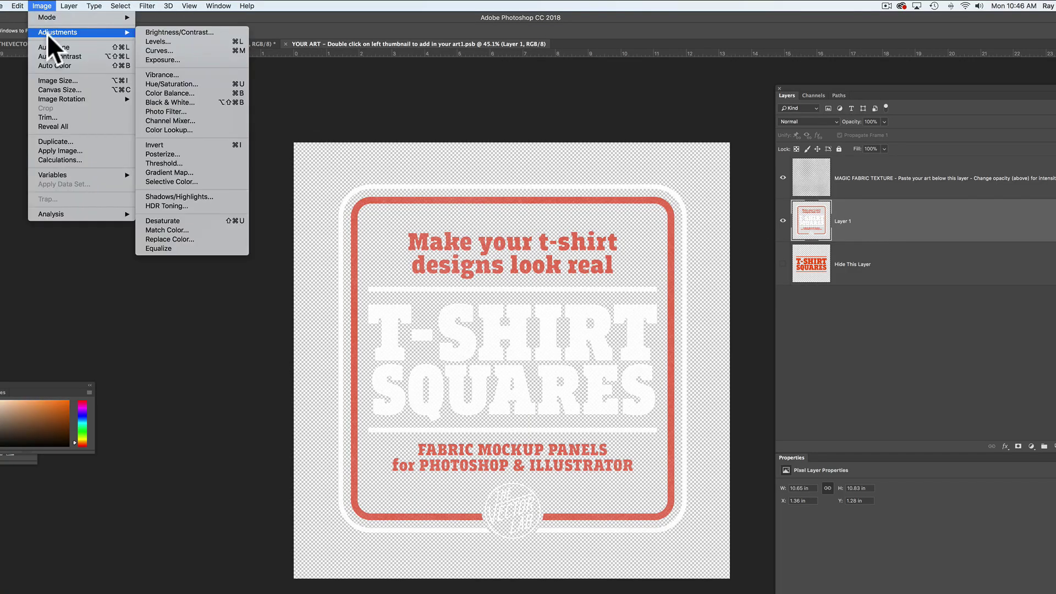
left_click(227, 144)
key("cmd+s")
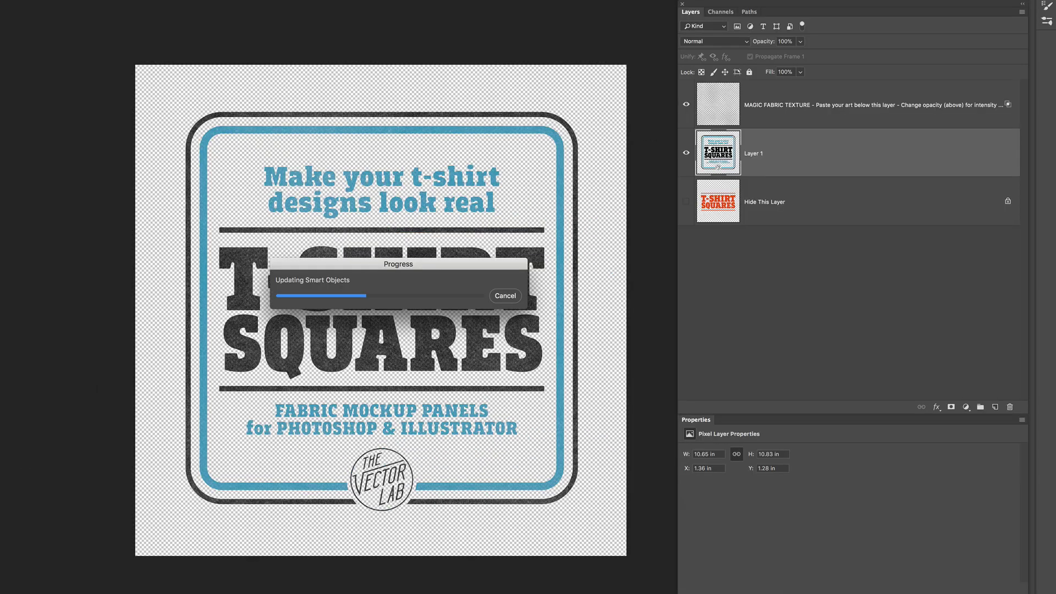
key("cmd+w")
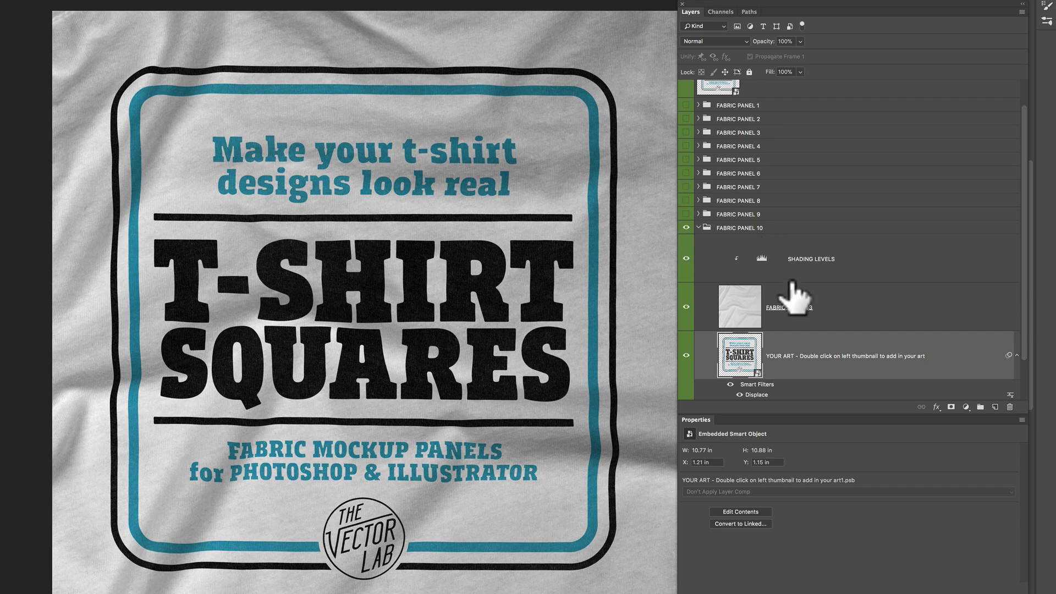
- Drag the SHADING LEVELS black input slider from 137 down to 99
left_click(764, 259)
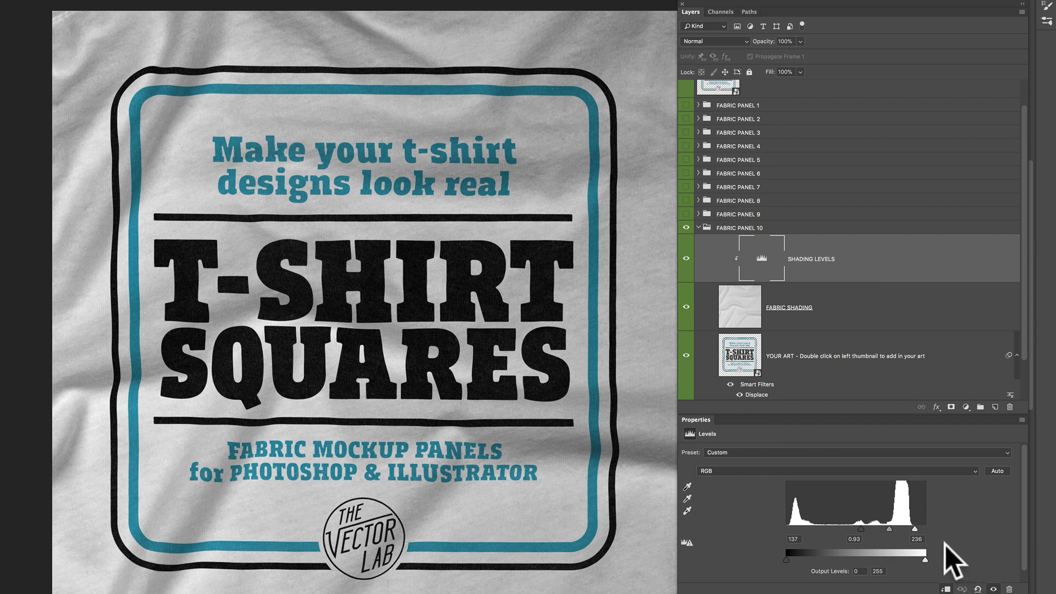
left_click_drag(860, 526, 840, 524)
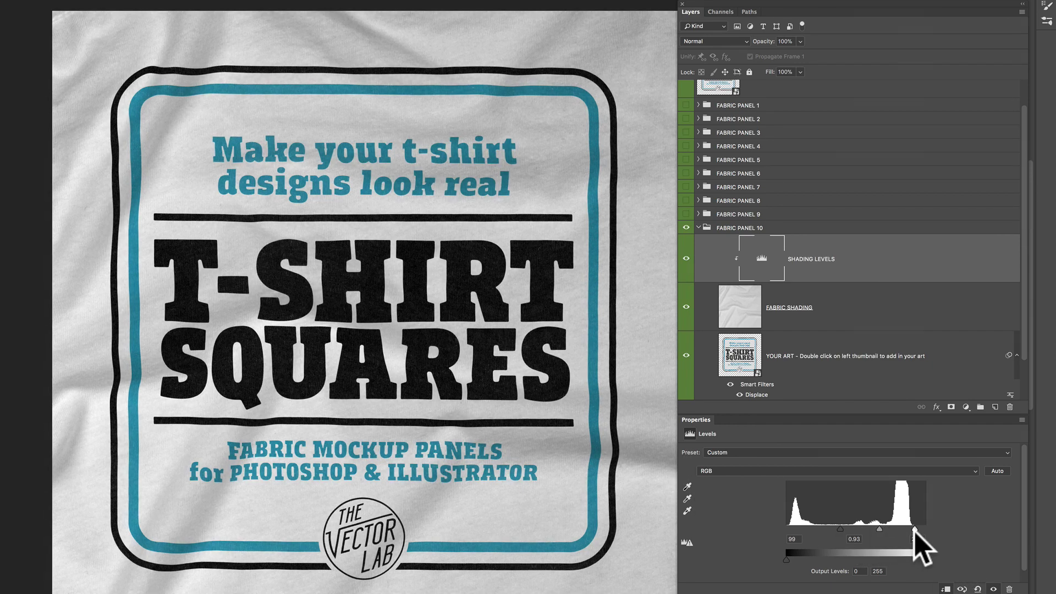